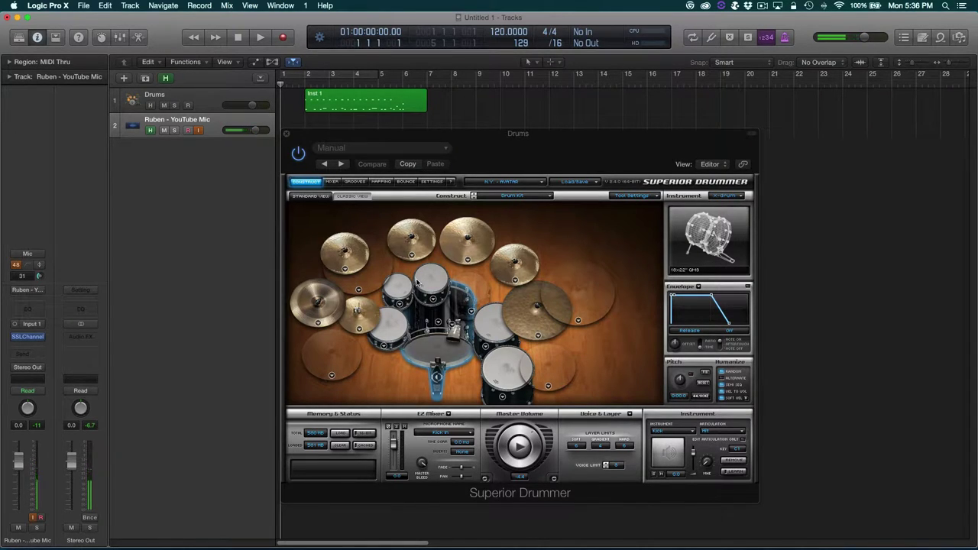
# - Audition cymbals of the drum kit in Superior Drummer and close the plug-in window
pyautogui.click(368, 261)
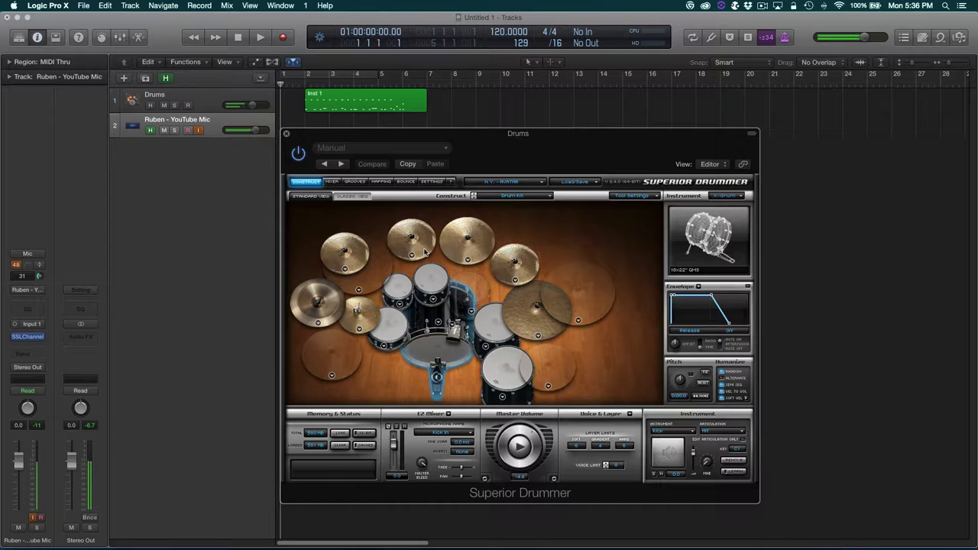
pyautogui.click(428, 252)
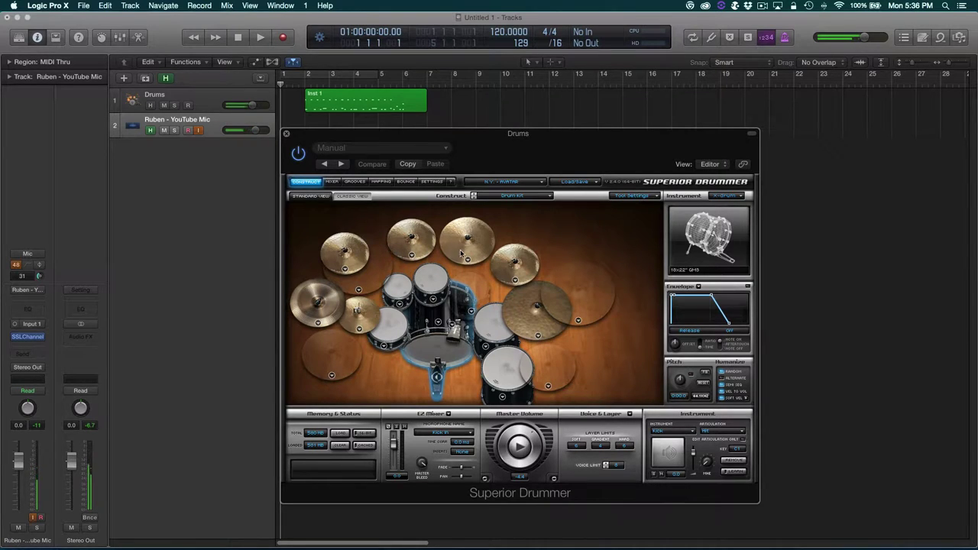
pyautogui.click(287, 136)
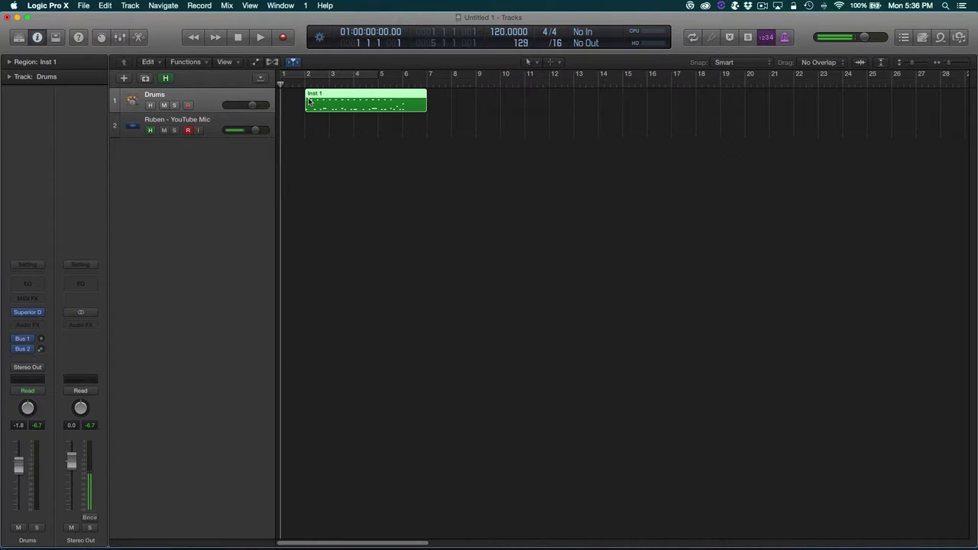
# - Play through the Inst 1 drum region, stop playback and return the playhead to the project start
pyautogui.press('space')
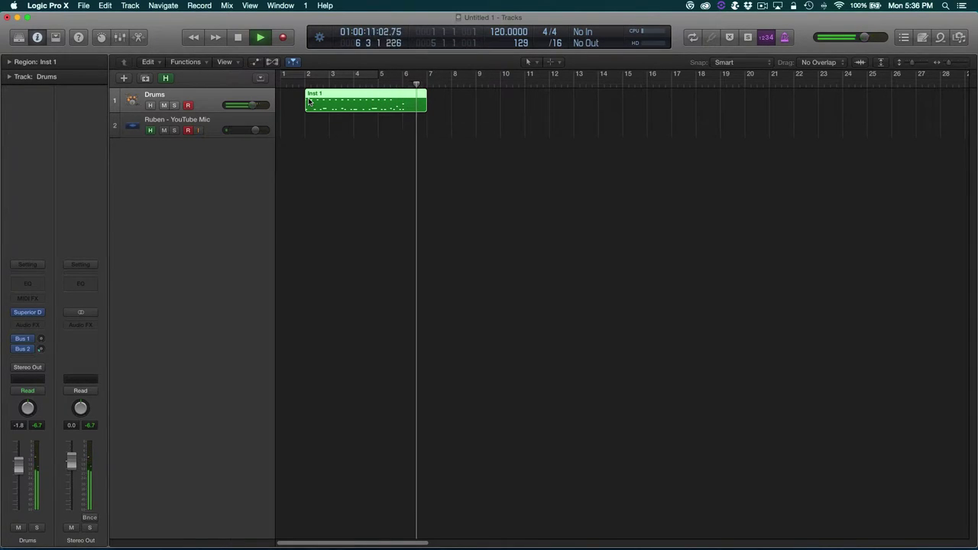
pyautogui.press('space')
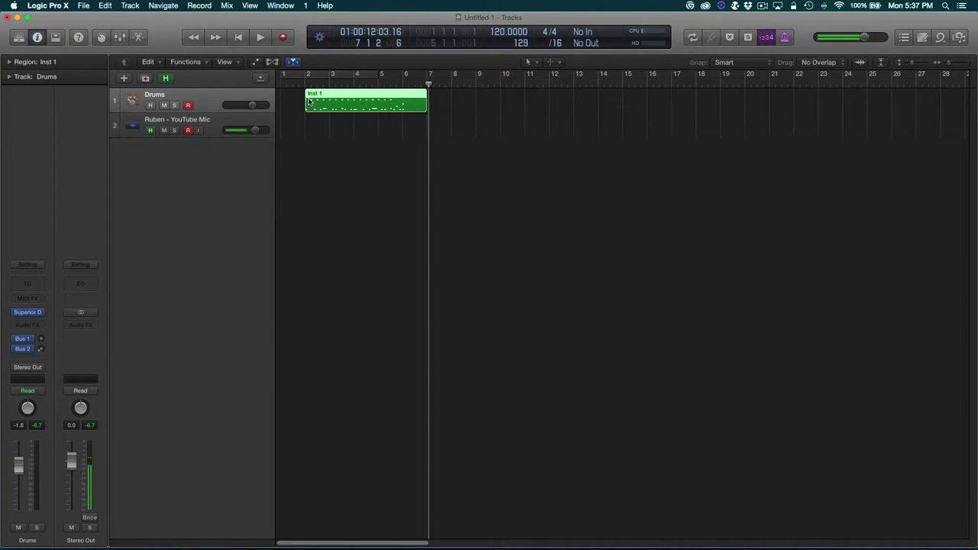
pyautogui.press('Return')
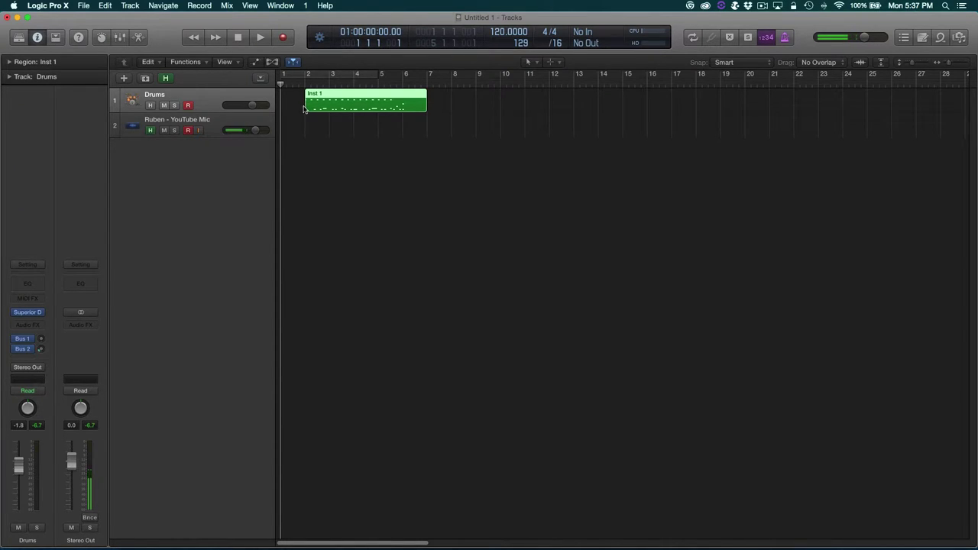
# - Extend the start of the Inst 1 drum region back to bar 1 and open the region in the Piano Roll
pyautogui.moveTo(305, 107); pyautogui.dragTo(281, 111)
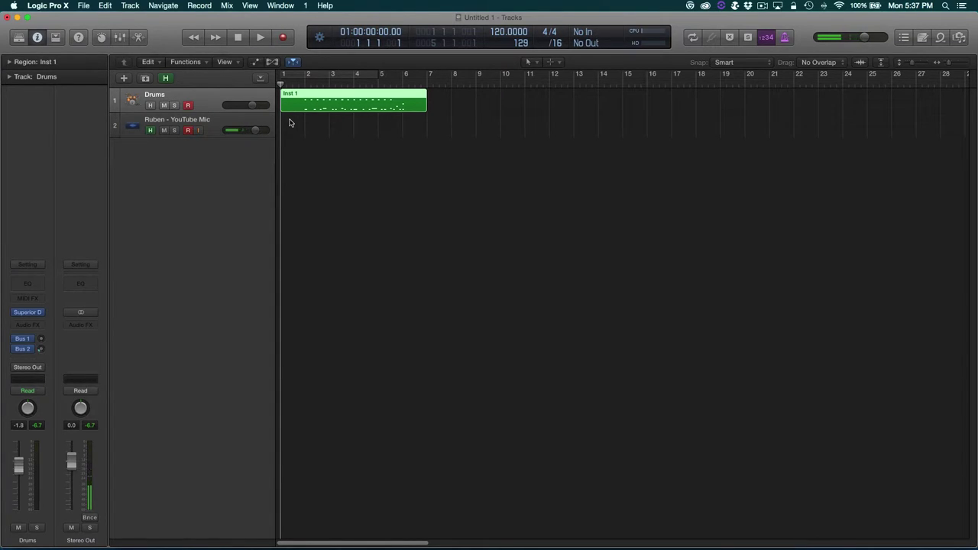
pyautogui.press('p')
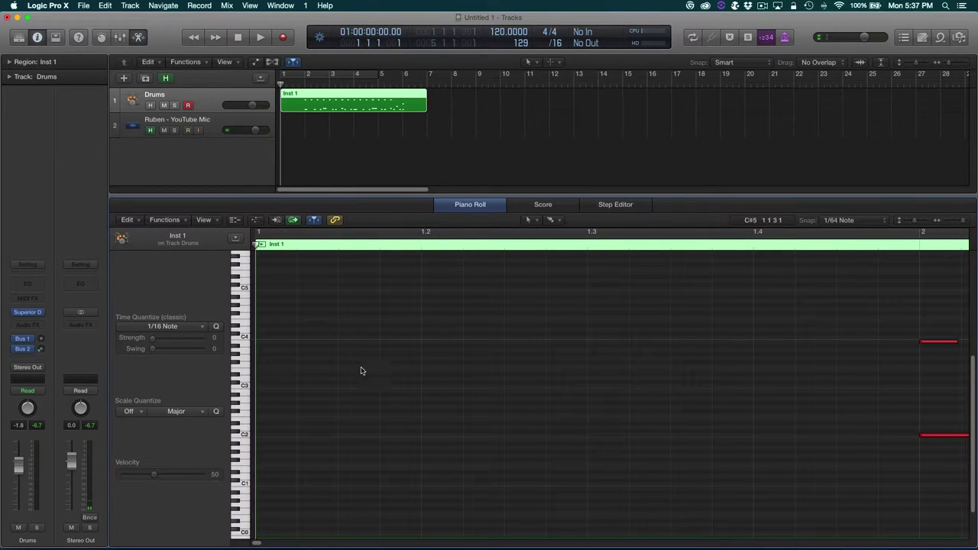
pyautogui.scroll(3, 362, 370)
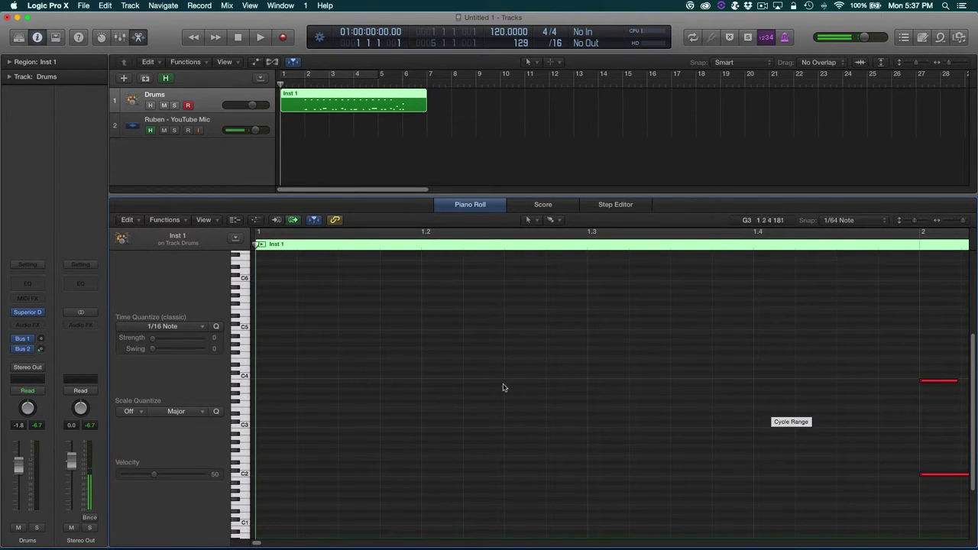
pyautogui.scroll(-1, 321, 443)
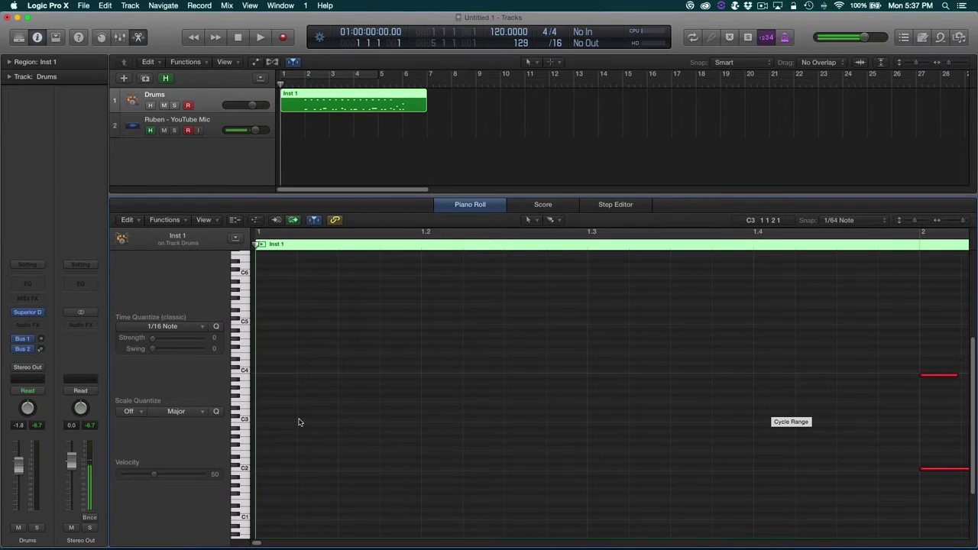
# - Sound the C#3 key in the Piano Roll and set the project's division value to /32
pyautogui.click(237, 419)
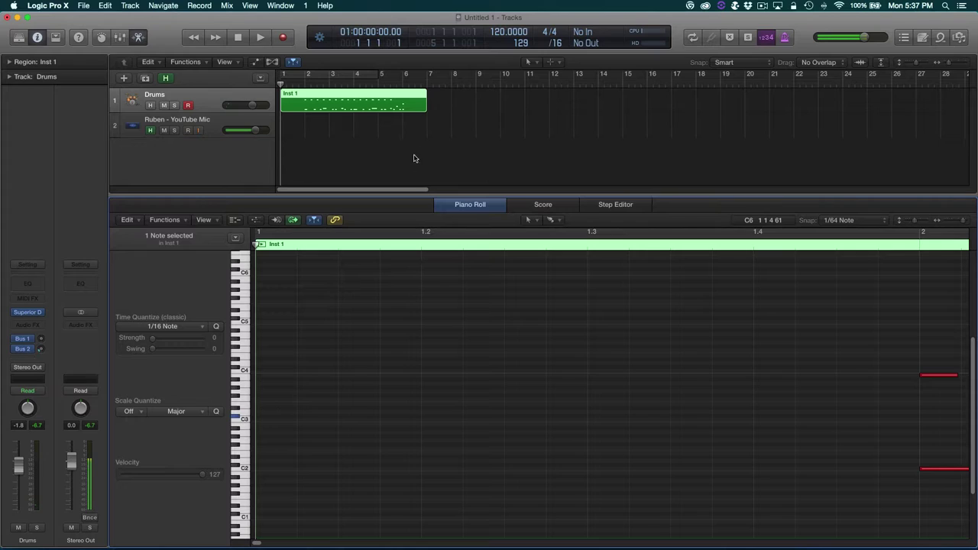
pyautogui.click(559, 47)
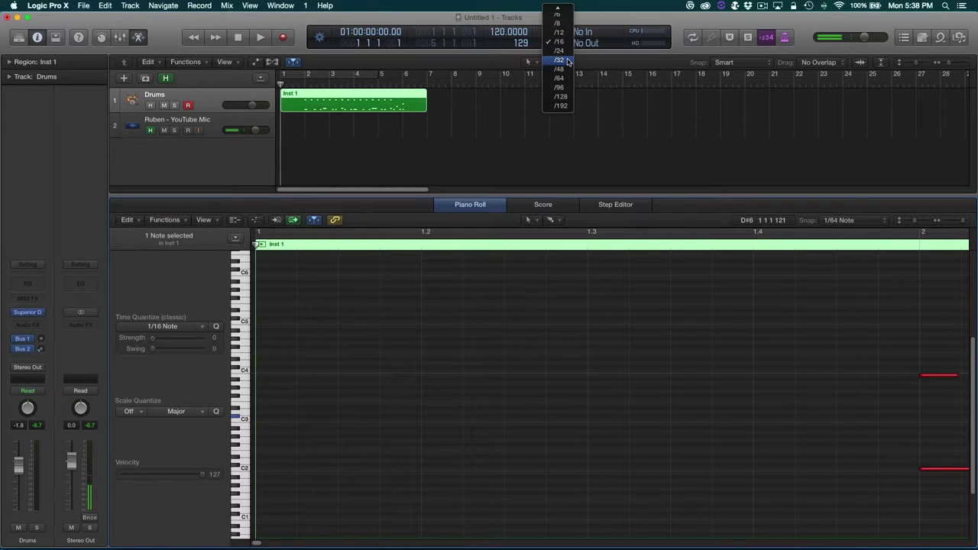
pyautogui.click(559, 60)
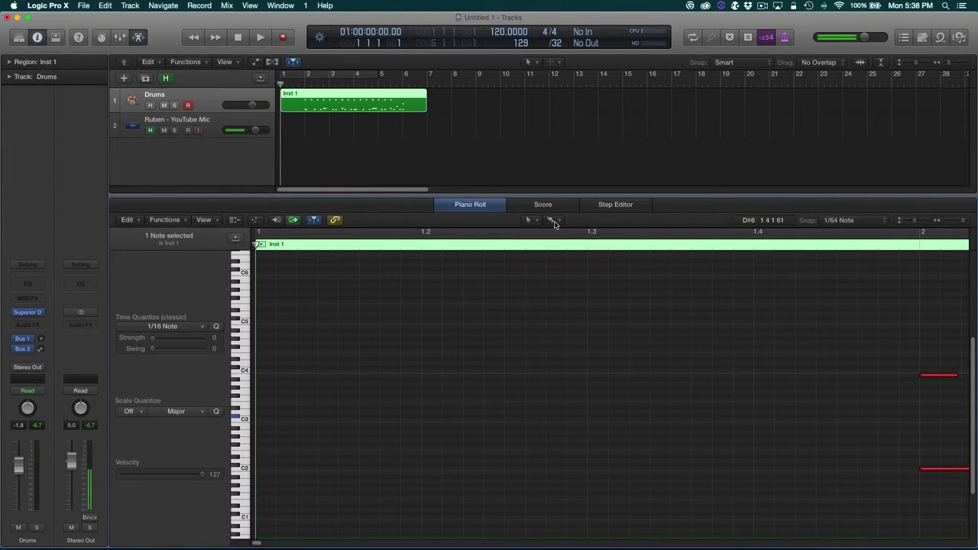
# - Check which tools are assigned as the Piano Roll's primary and secondary tools, and view the note area's context options
pyautogui.click(557, 222)
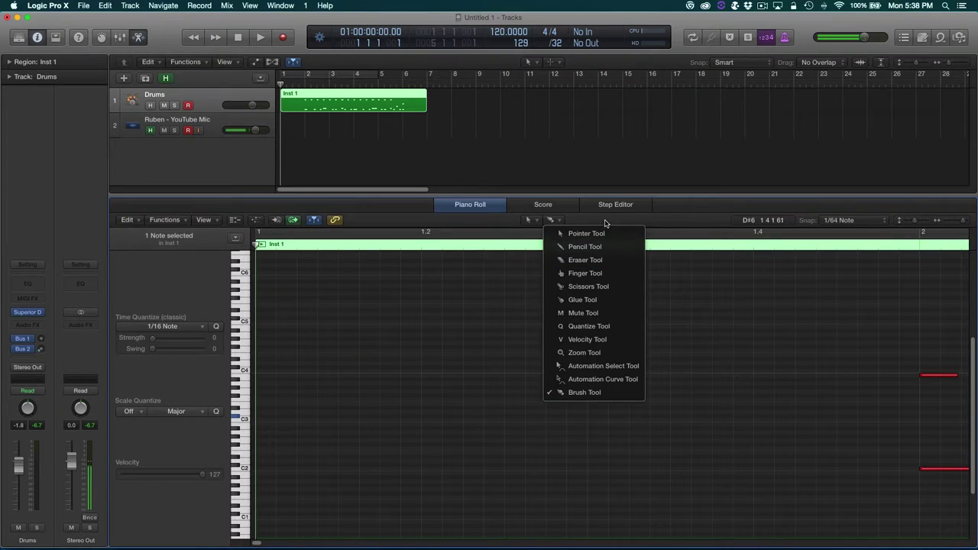
pyautogui.click(540, 227)
pyautogui.click(531, 222)
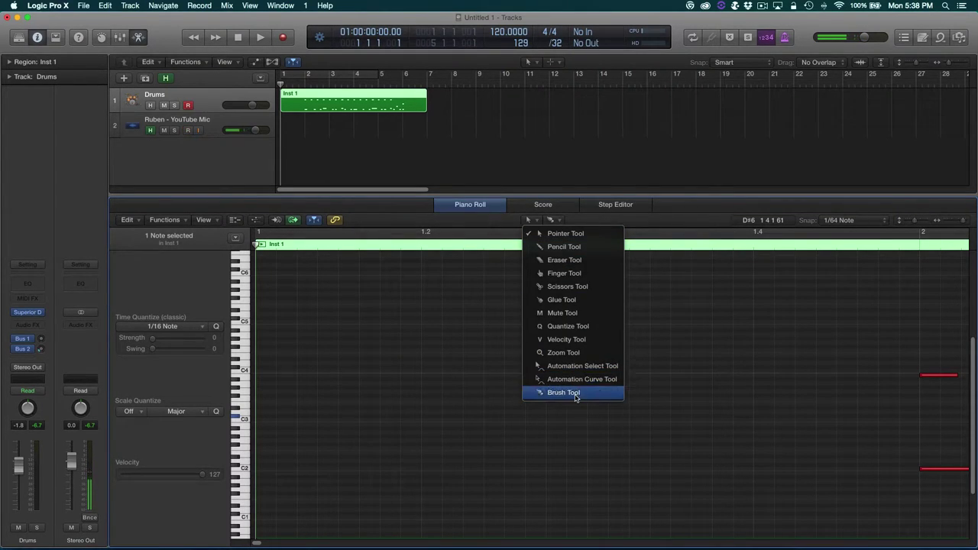
pyautogui.click(567, 220)
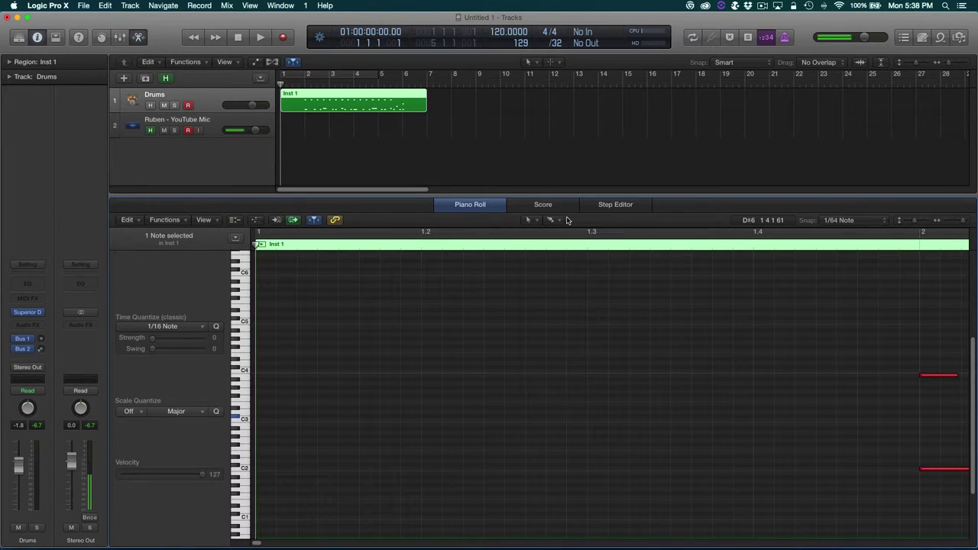
pyautogui.click(558, 224)
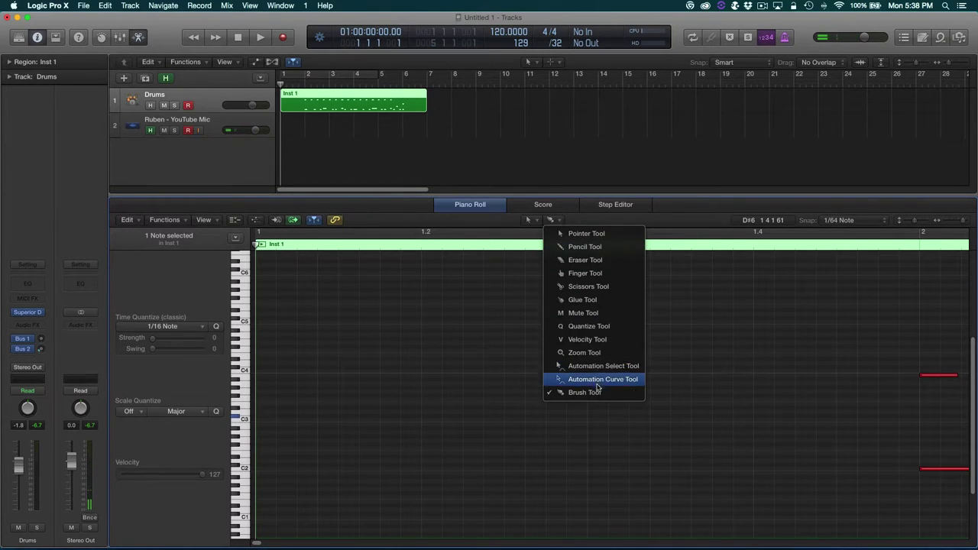
pyautogui.click(662, 229)
pyautogui.rightClick(376, 430)
pyautogui.rightClick(367, 432)
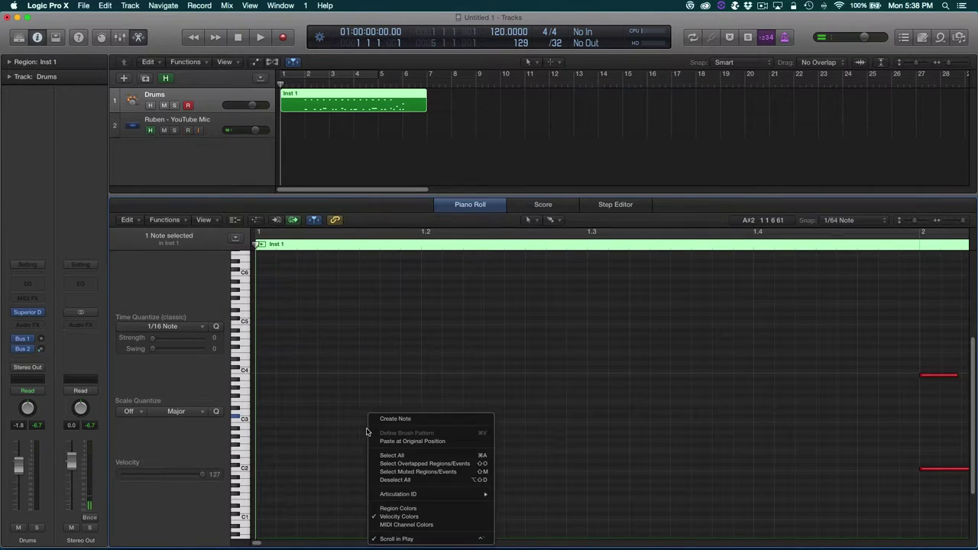
pyautogui.click(541, 277)
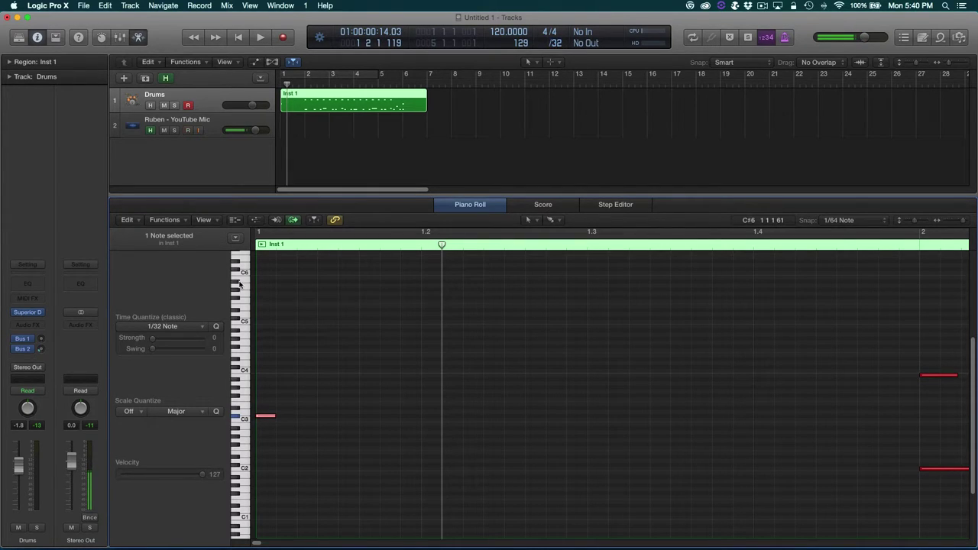
# - Paint a continuous row of 1/32 notes on C#3 across bar 1 with the Brush Tool, keeping the last note on the same pitch
pyautogui.click(191, 329)
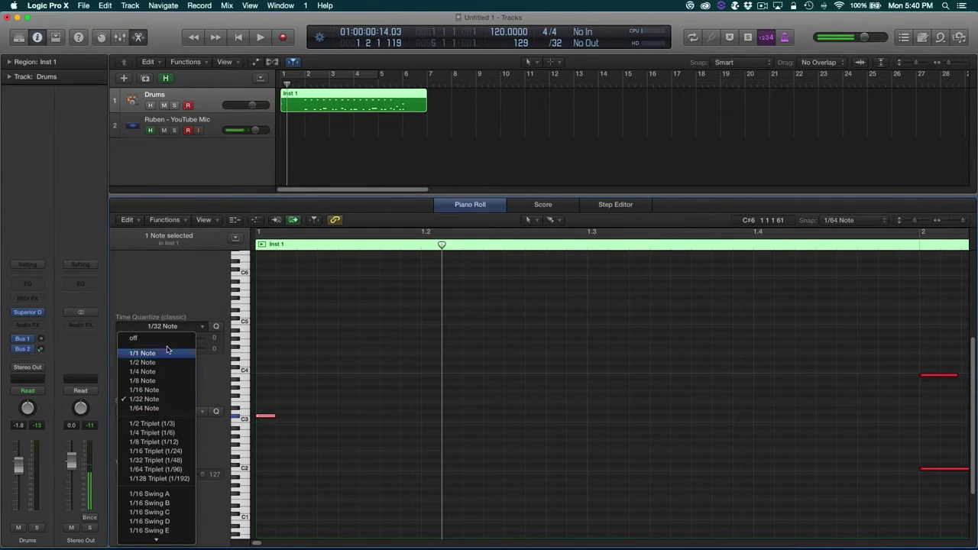
pyautogui.click(207, 293)
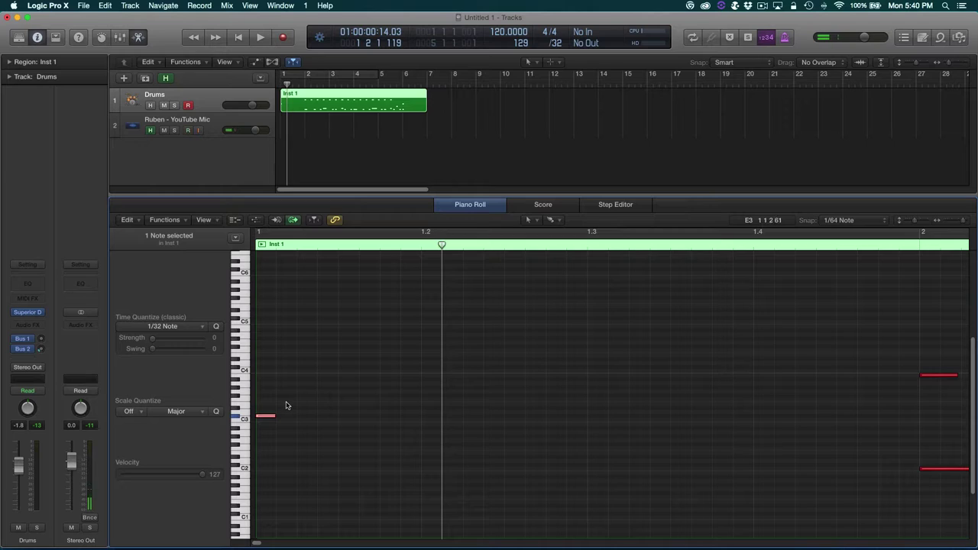
pyautogui.press('super')
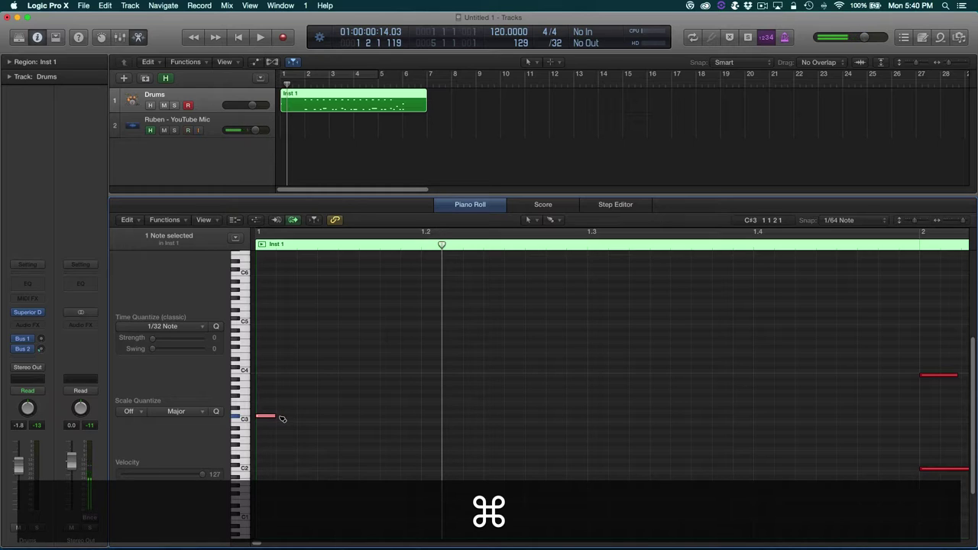
pyautogui.keyDown('super'); pyautogui.click(281, 418); pyautogui.keyUp('super')
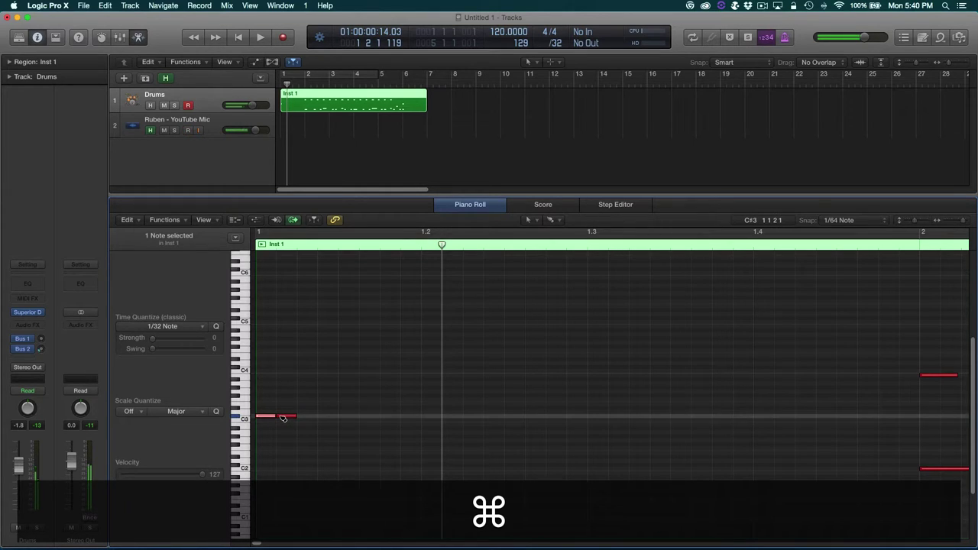
pyautogui.moveTo(298, 418); pyautogui.dragTo(906, 411)
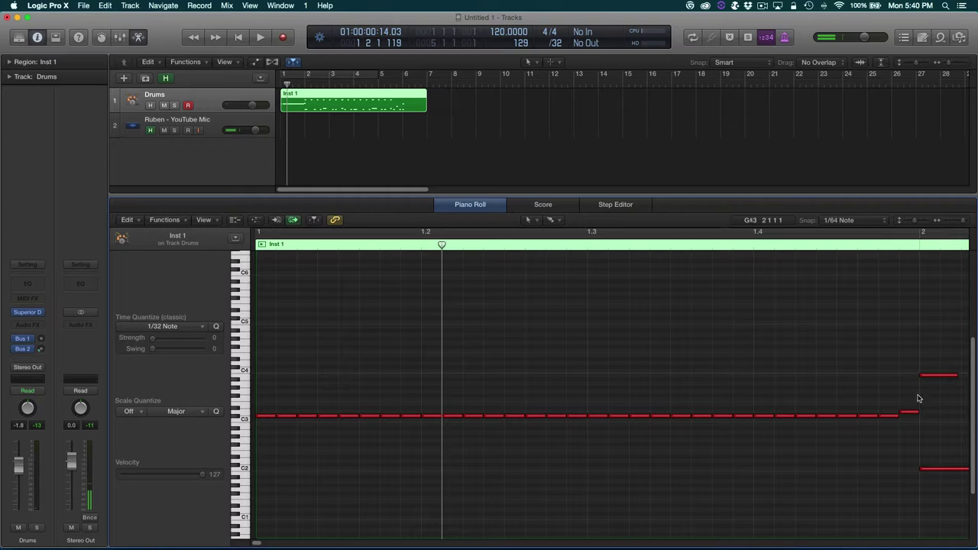
pyautogui.moveTo(909, 415); pyautogui.dragTo(909, 415)
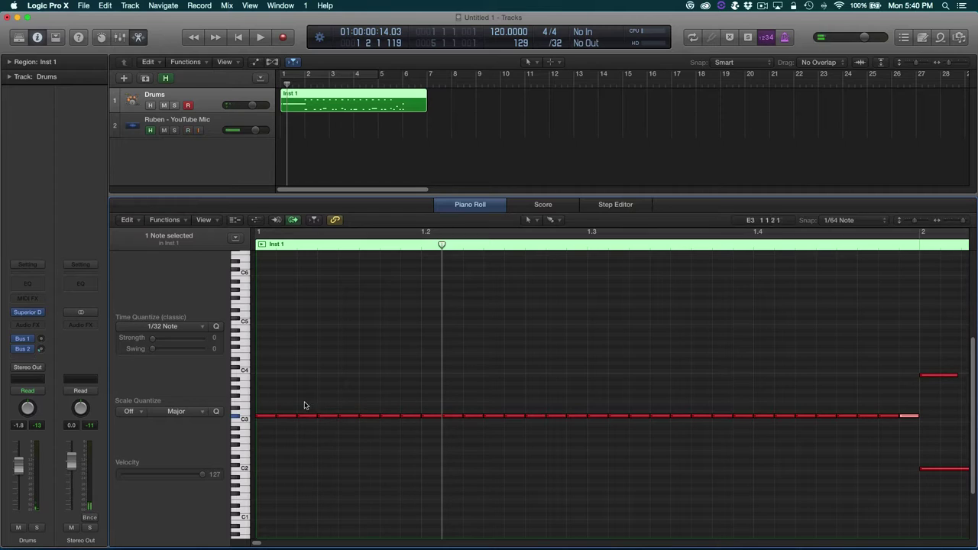
# - Play the painted drum roll in bar 1 from the start, stop it and return the playhead to the beginning
pyautogui.hscroll(2, 589, 396)
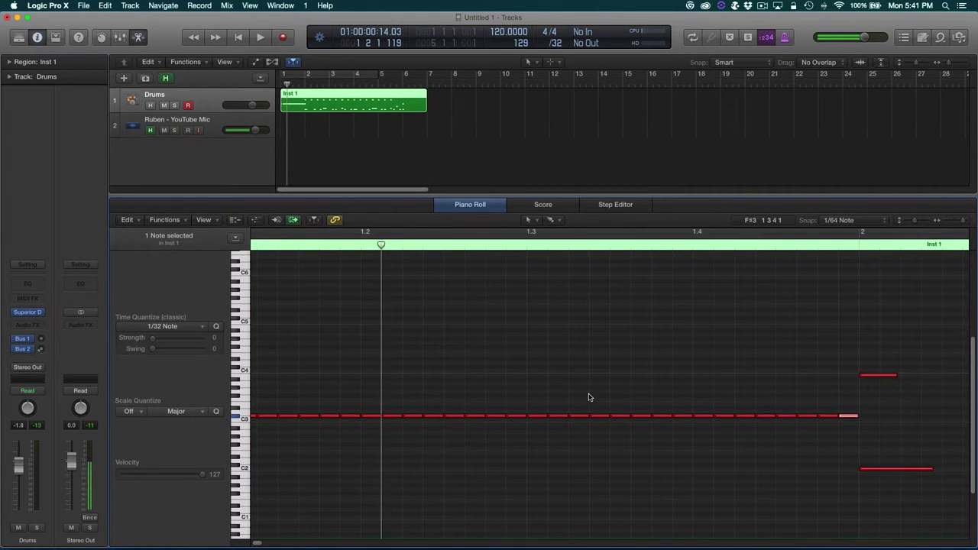
pyautogui.hscroll(-2, 585, 397)
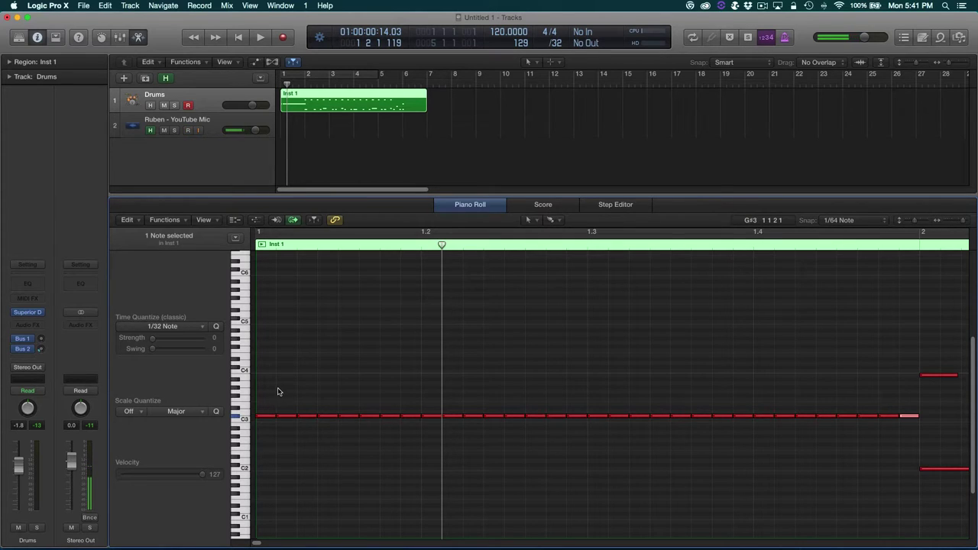
pyautogui.press('Return')
pyautogui.press('space')
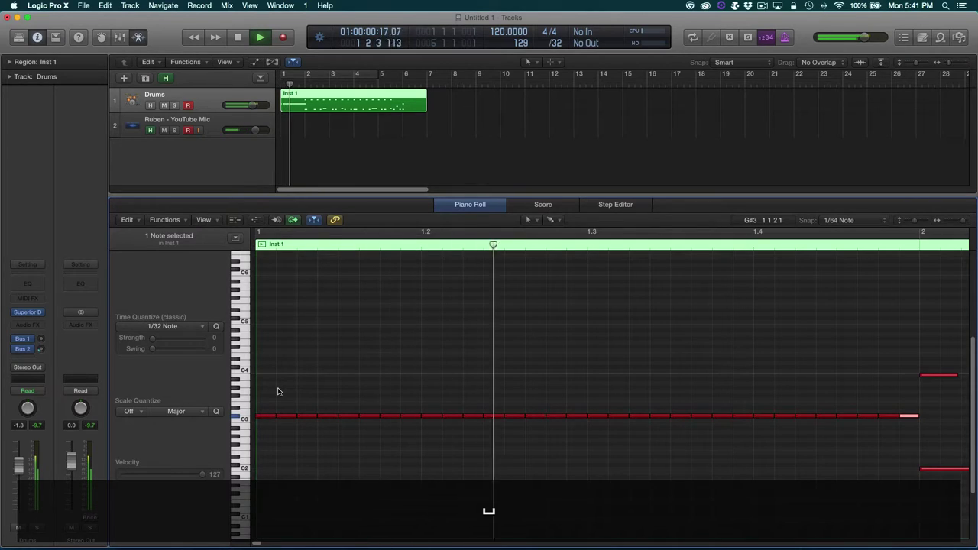
pyautogui.press('space')
pyautogui.press('Return')
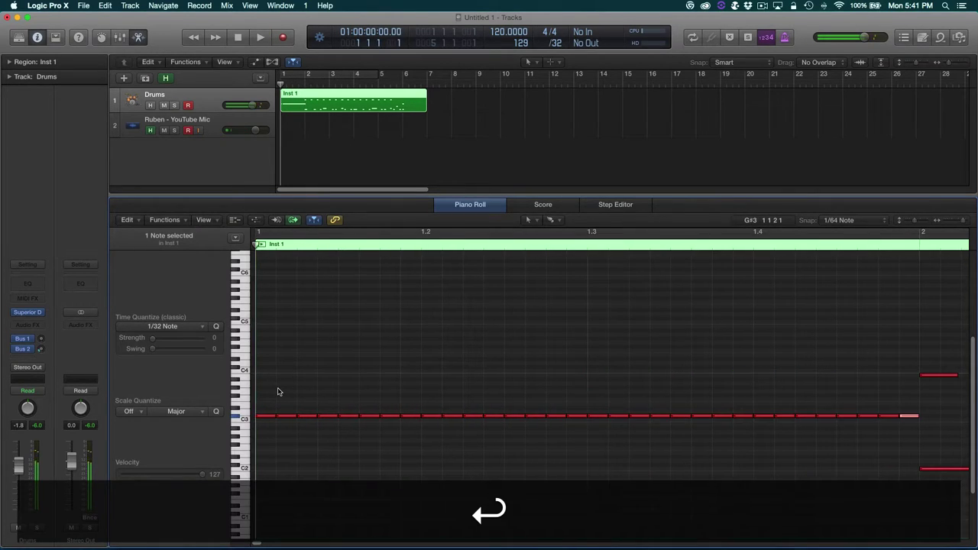
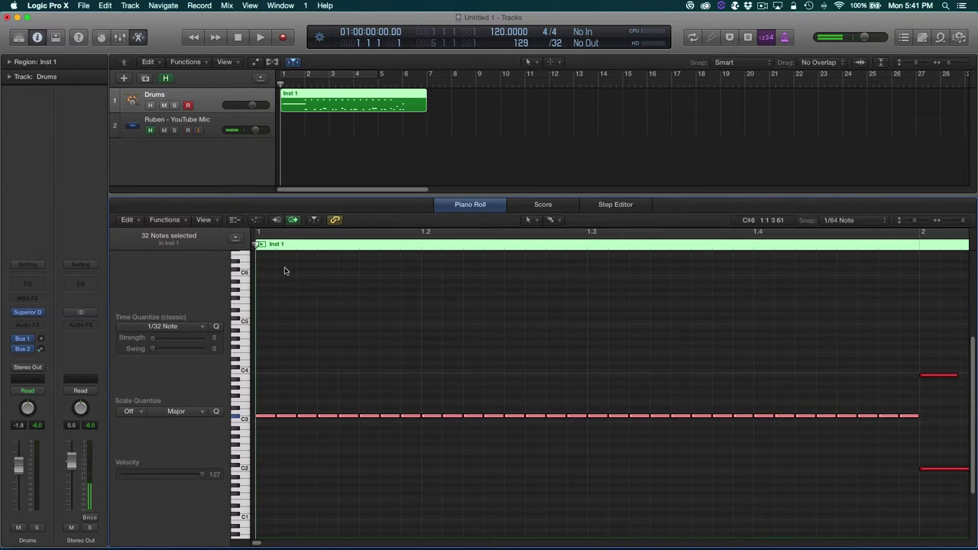
# - Select and process the notes from 1 1 1 1 to 2 1 1 1 with the Crescendo MIDI Transform, velocity 1 to 127, and close its window
pyautogui.click(163, 220)
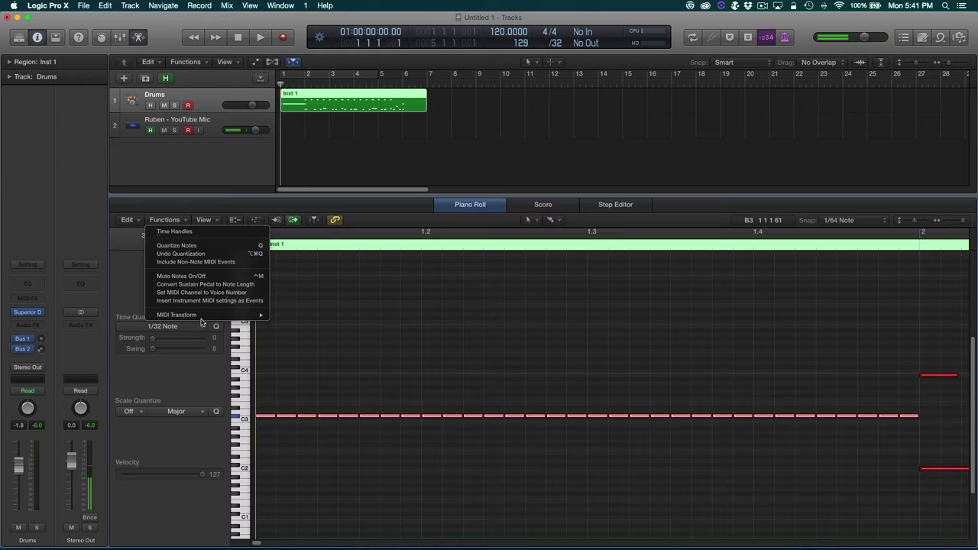
pyautogui.moveTo(201, 317)
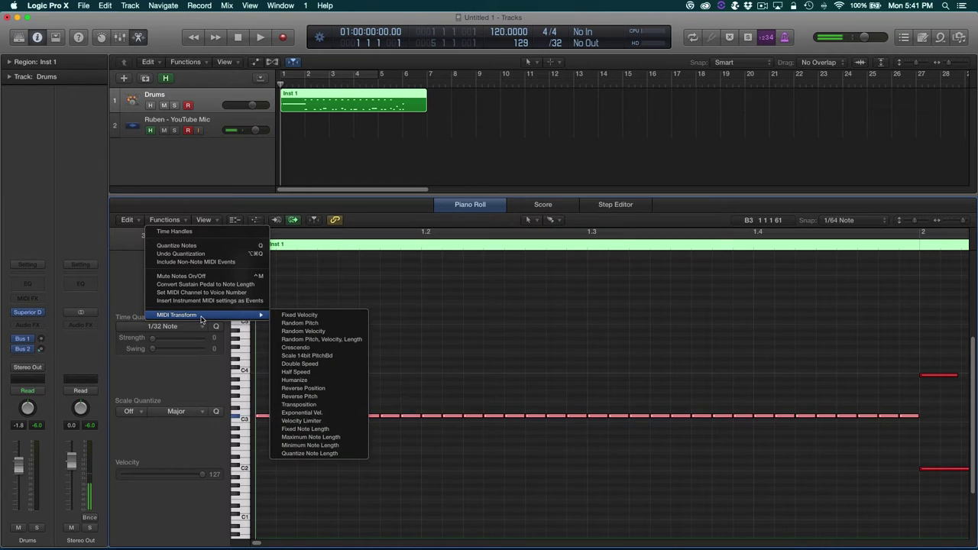
pyautogui.click(312, 348)
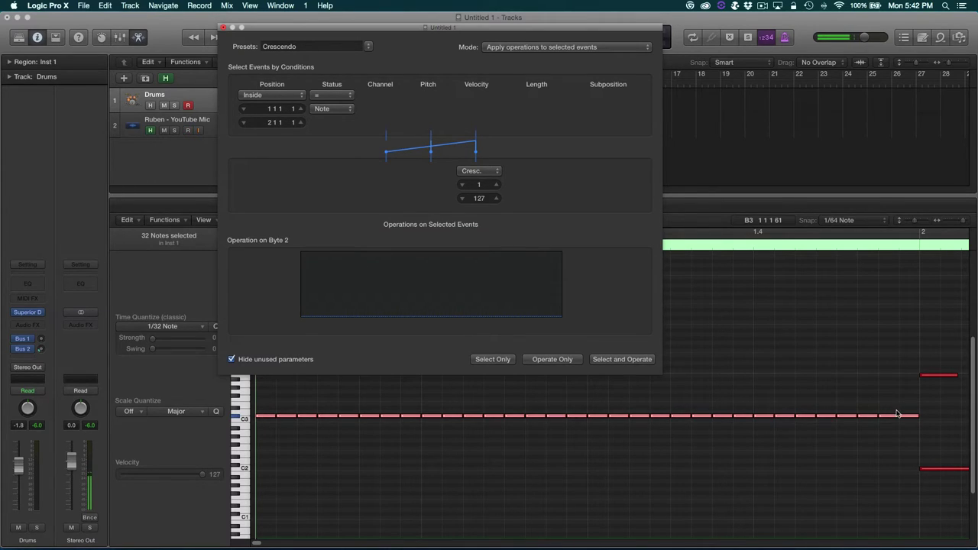
pyautogui.click(615, 365)
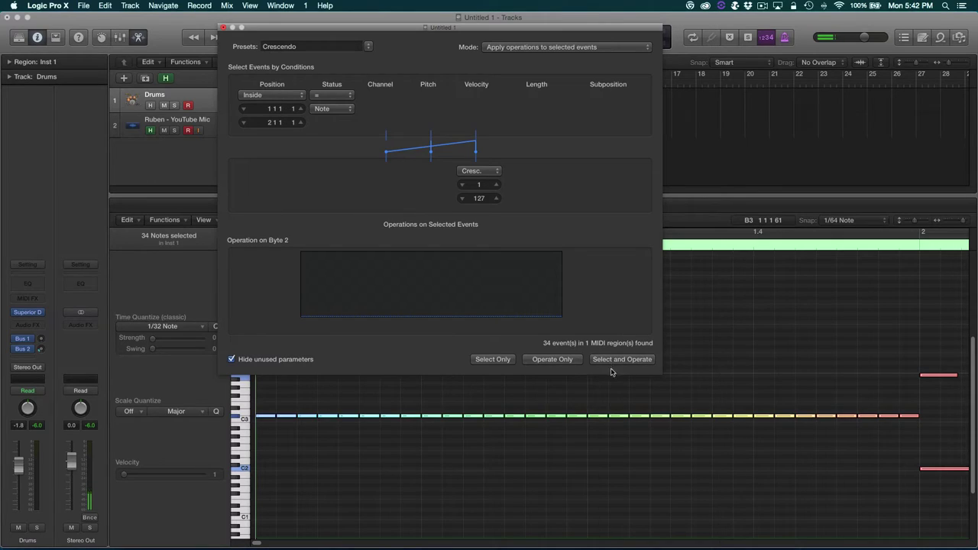
pyautogui.click(222, 27)
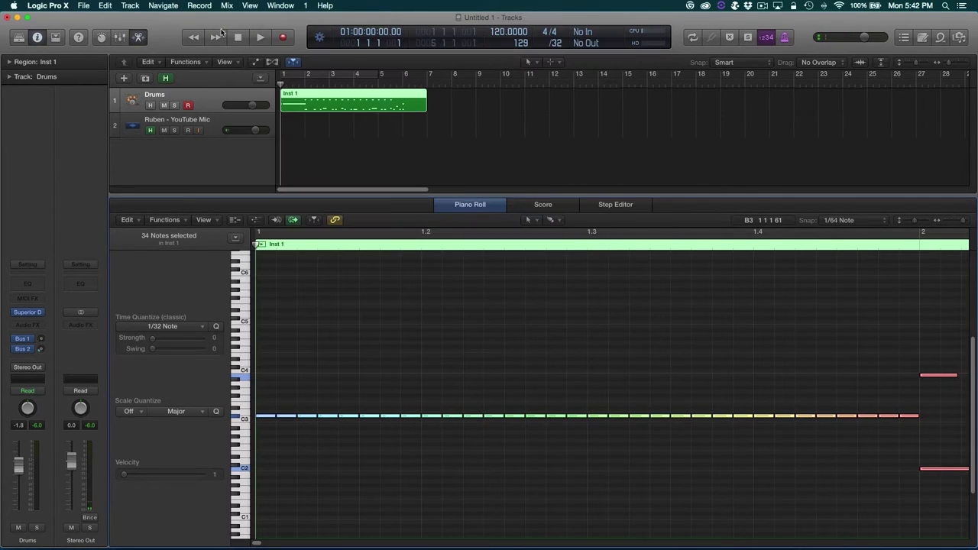
# - Deselect the notes, play the crescendo roll from the start into bar 2, stop it and return the playhead to the beginning
pyautogui.click(371, 349)
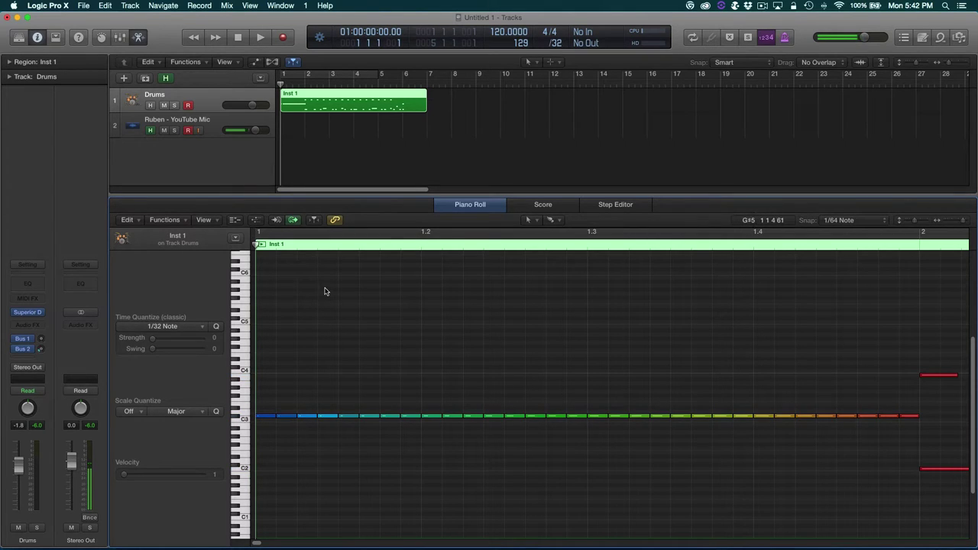
pyautogui.press('space')
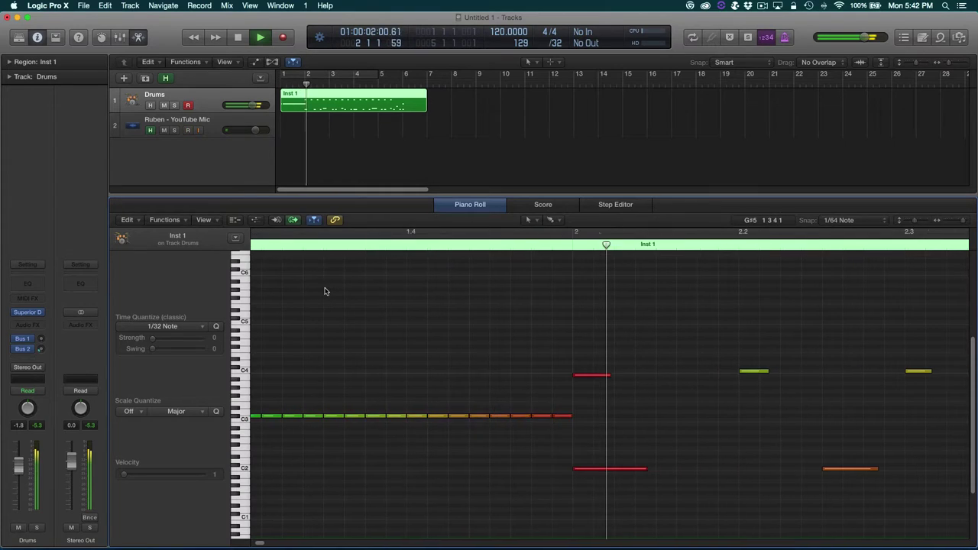
pyautogui.press('space')
pyautogui.press('Return')
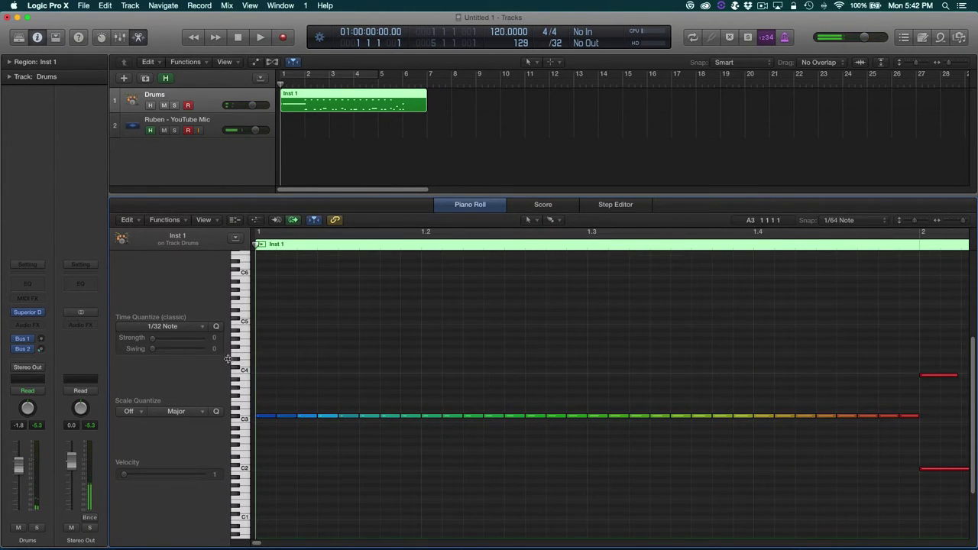
# - Open the Superior Drummer instrument on the Drums track and audition the Cymbal 2 crash in its kit
pyautogui.moveTo(33, 313)
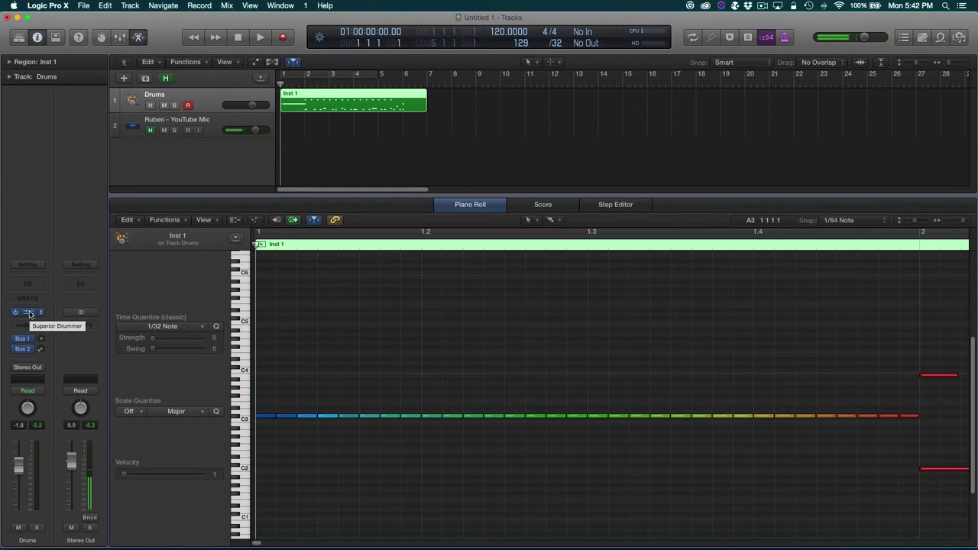
pyautogui.click(29, 313)
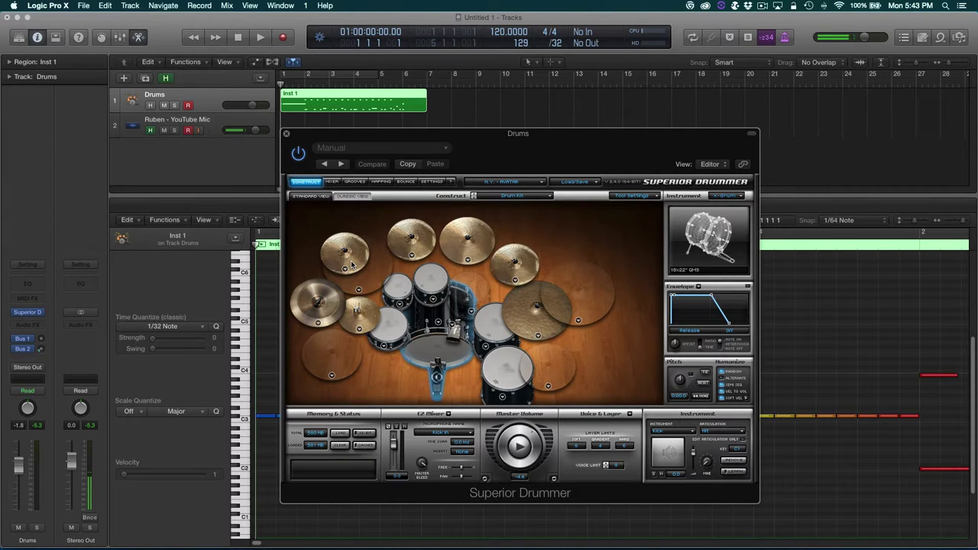
pyautogui.press('Return')
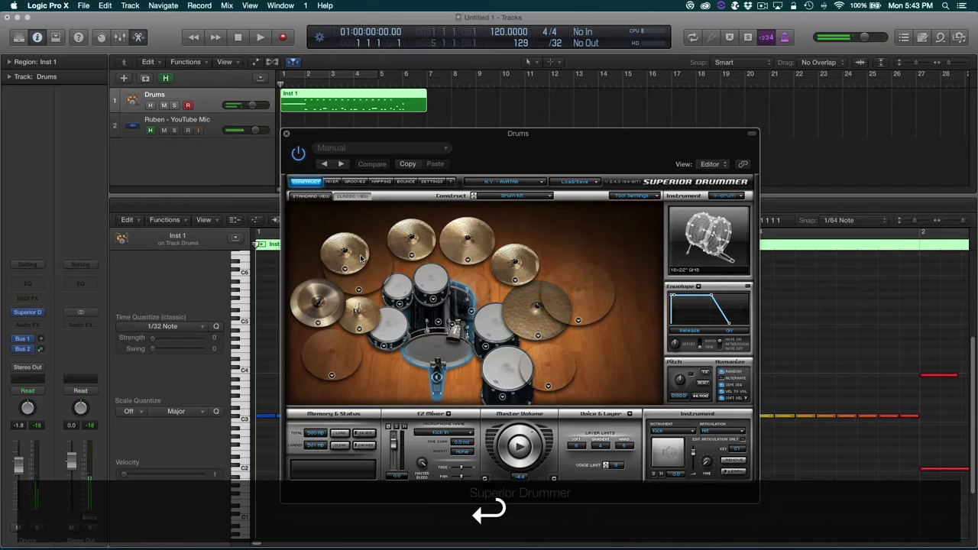
pyautogui.click(362, 258)
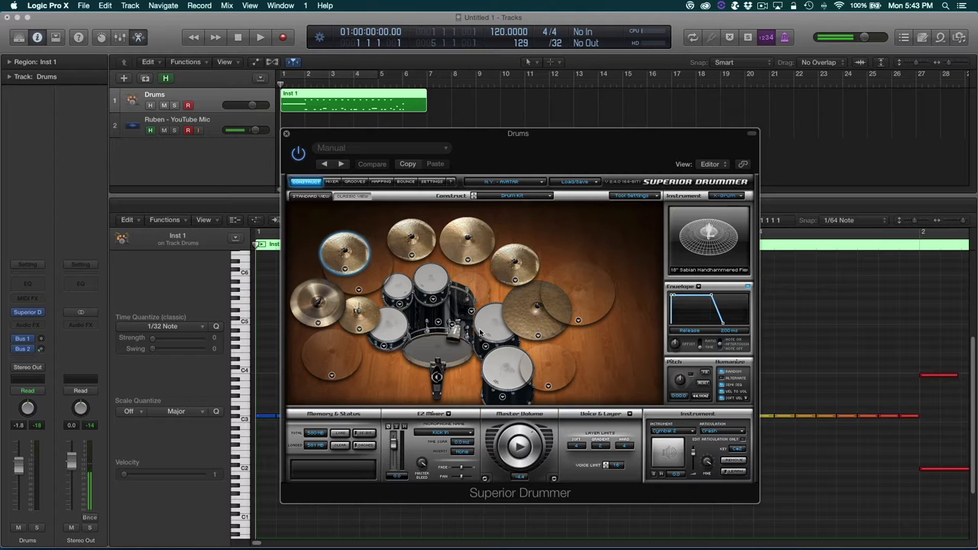
# - Place the Superior Drummer window clear of the roll notes and play the roll from the start into bar 2
pyautogui.moveTo(377, 136); pyautogui.dragTo(346, 29)
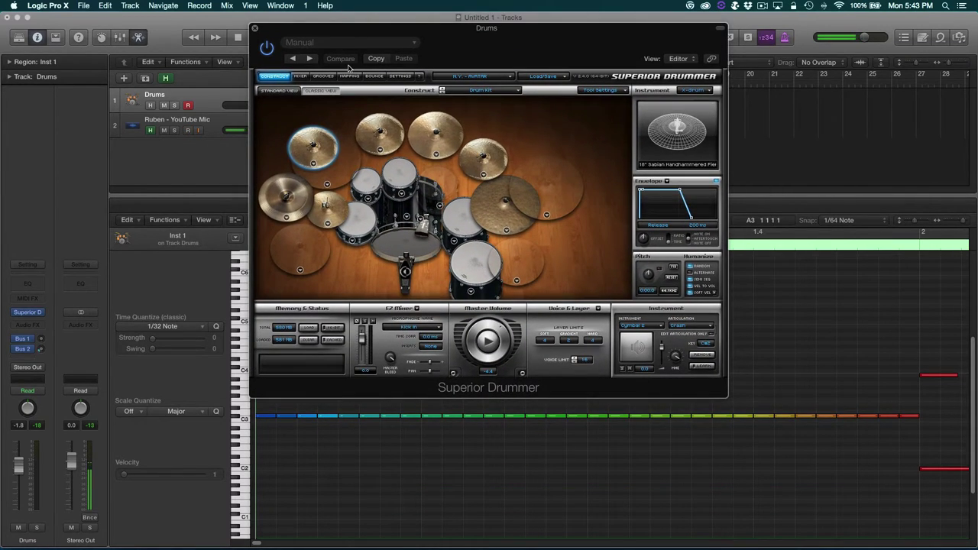
pyautogui.press('space')
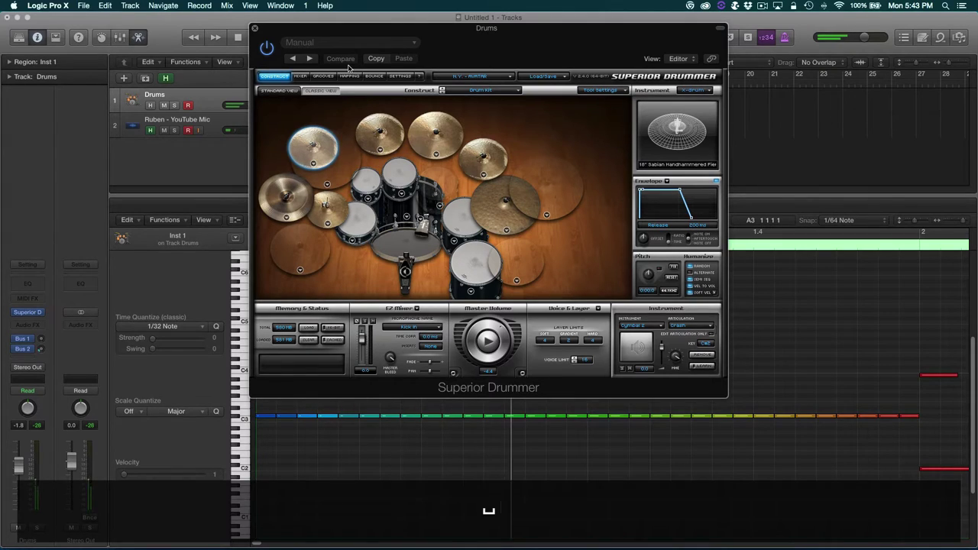
pyautogui.press('space')
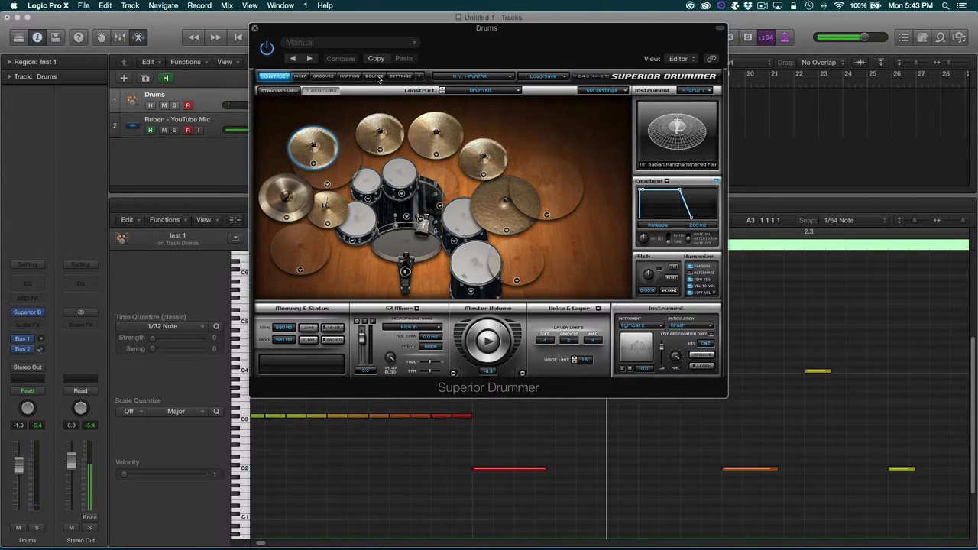
pyautogui.moveTo(456, 41); pyautogui.dragTo(696, 159)
pyautogui.hscroll(-5, 374, 357)
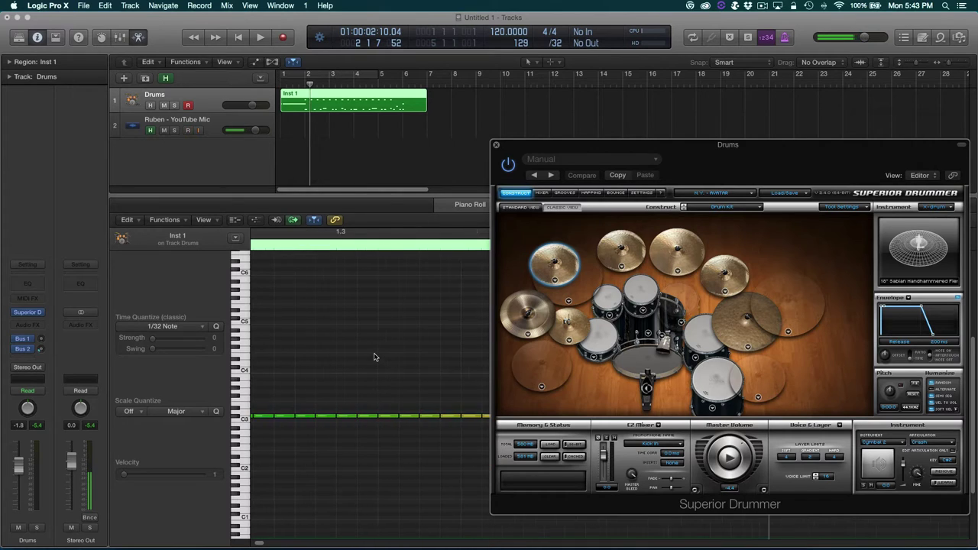
pyautogui.moveTo(622, 147); pyautogui.dragTo(179, 19)
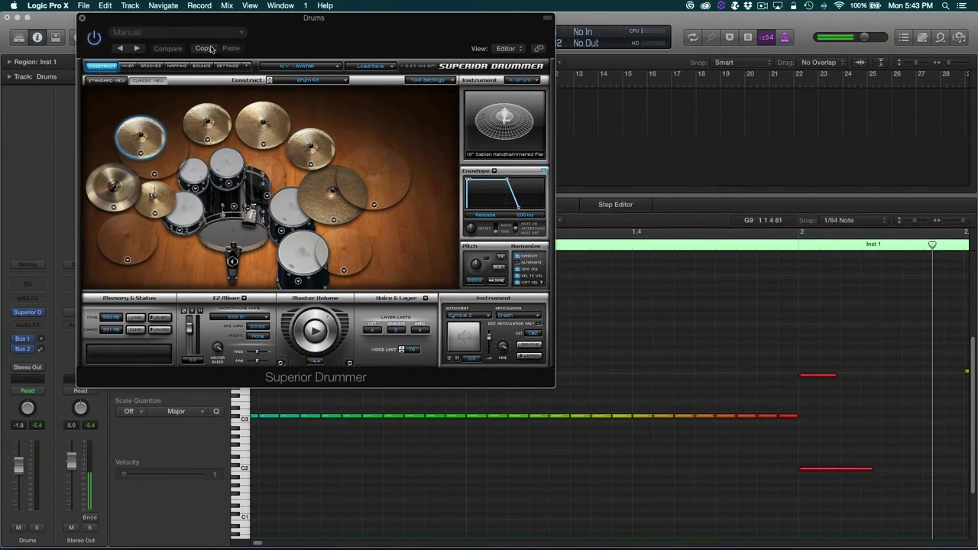
pyautogui.hscroll(-3, 529, 391)
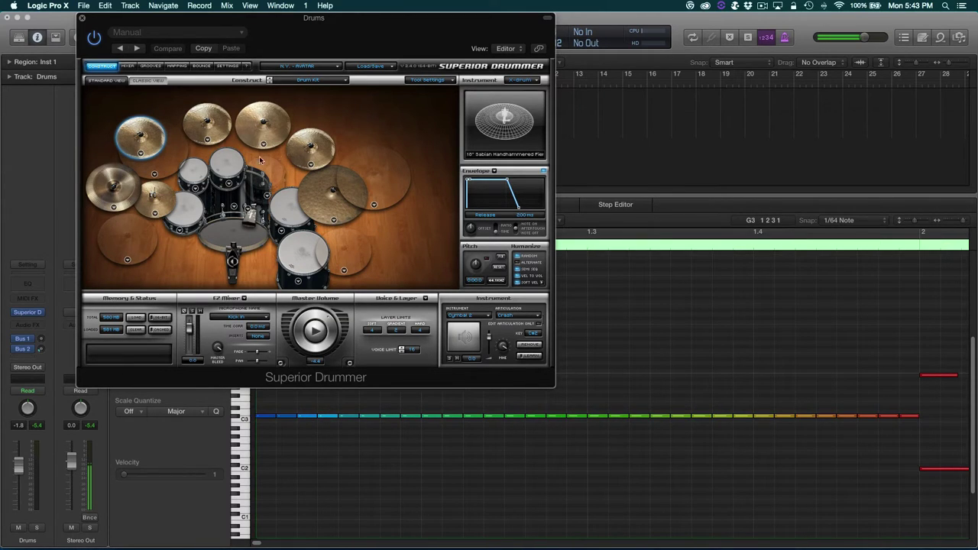
# - Audition the Ride 3 cymbal in Superior Drummer and close the instrument window
pyautogui.click(312, 208)
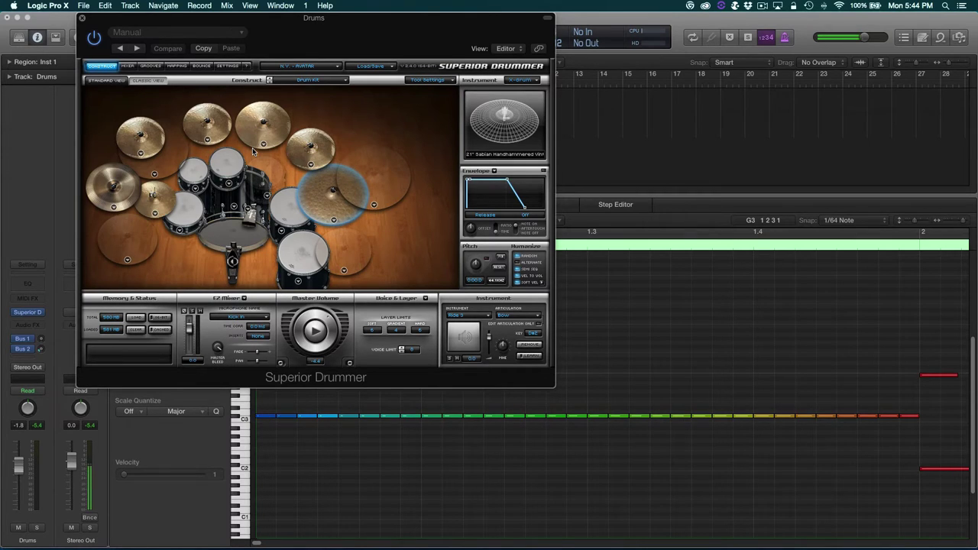
pyautogui.press('Return')
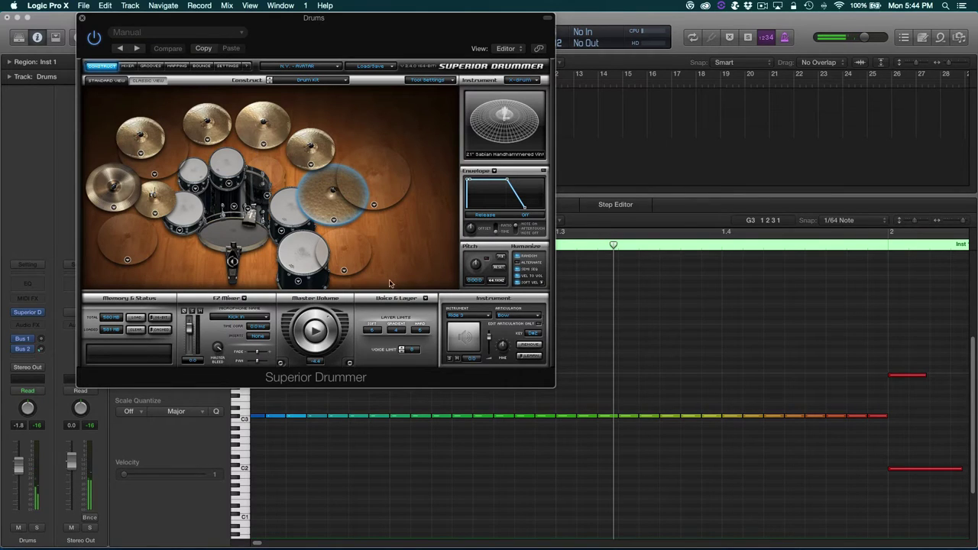
pyautogui.click(82, 18)
pyautogui.hscroll(-3, 382, 358)
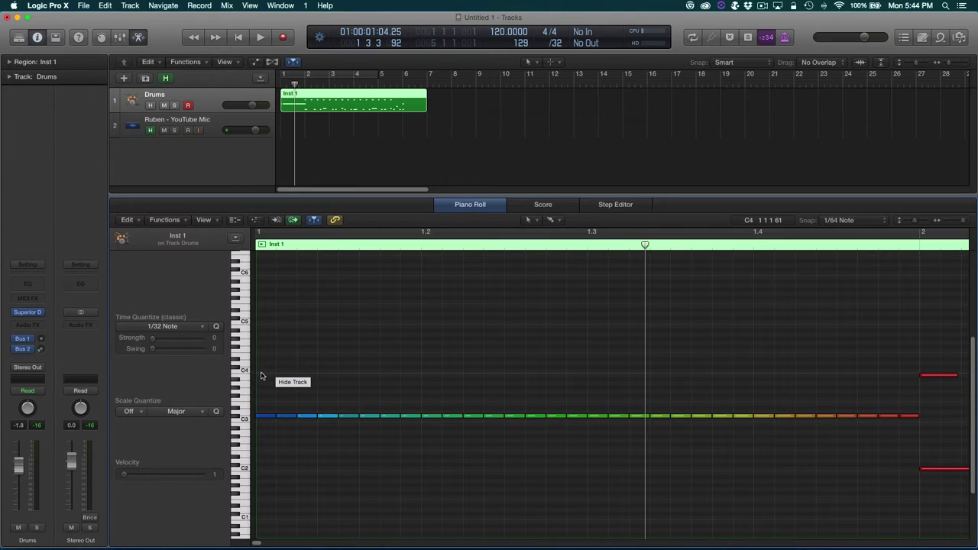
# - Reopen Superior Drummer, check which keys the Ride 3 cymbal is mapped to, and close the window
pyautogui.click(28, 312)
pyautogui.moveTo(343, 17); pyautogui.dragTo(638, 17)
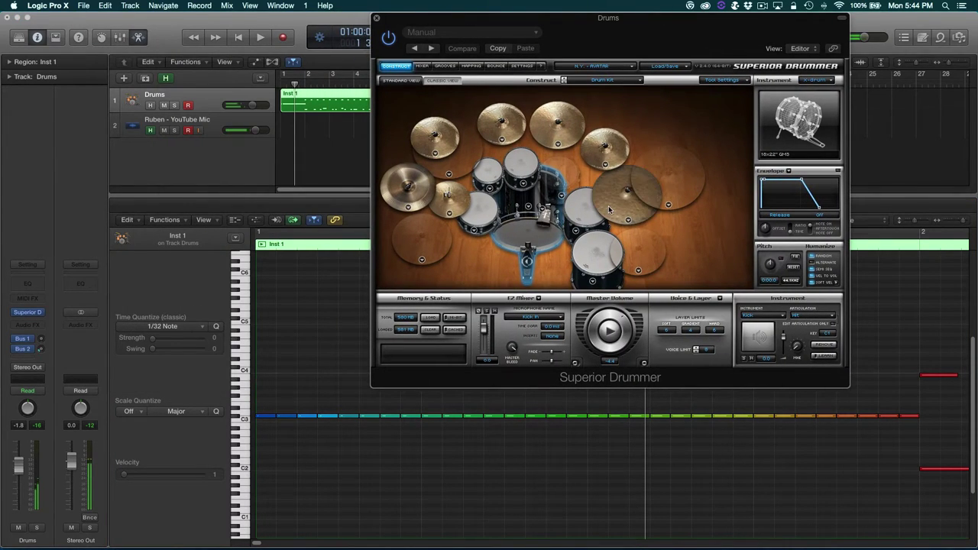
pyautogui.click(609, 210)
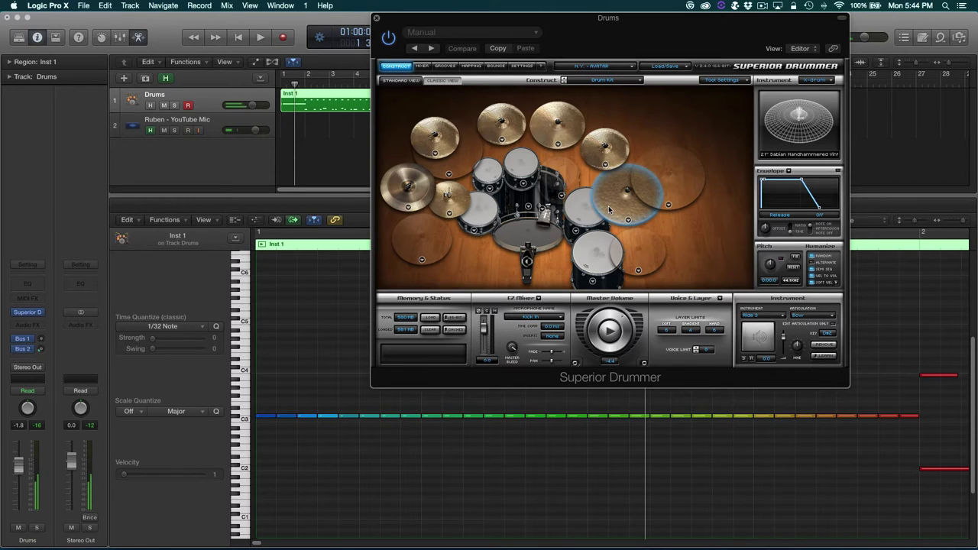
pyautogui.click(465, 67)
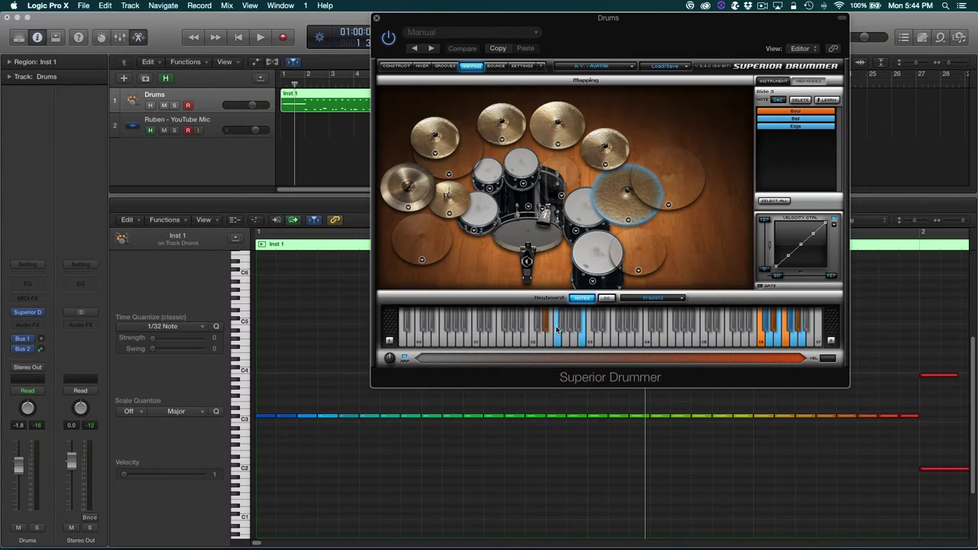
pyautogui.click(585, 343)
pyautogui.click(377, 18)
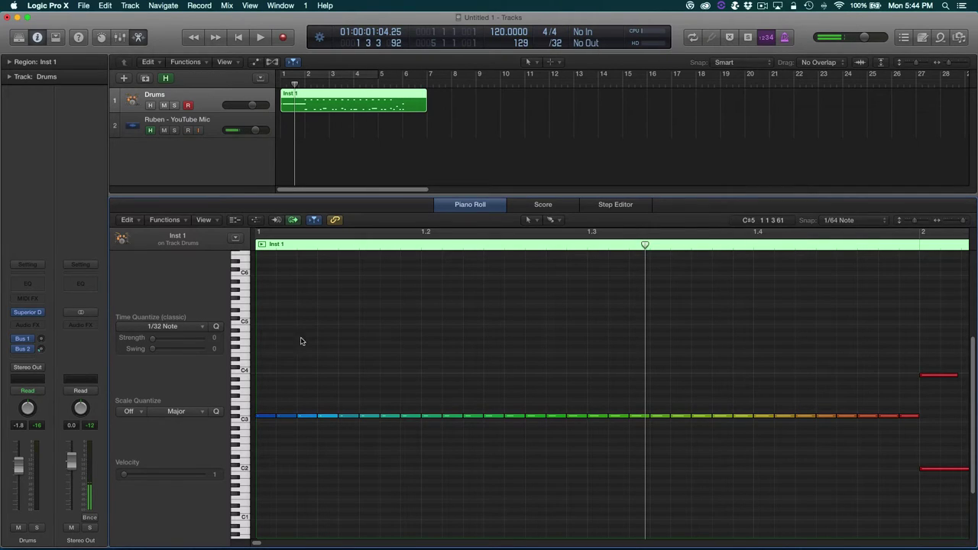
# - Move all the roll notes in bar 1 up to B3, play the result into bar 2 and return to the beginning
pyautogui.moveTo(268, 380); pyautogui.dragTo(909, 455)
pyautogui.moveTo(262, 417); pyautogui.dragTo(264, 367)
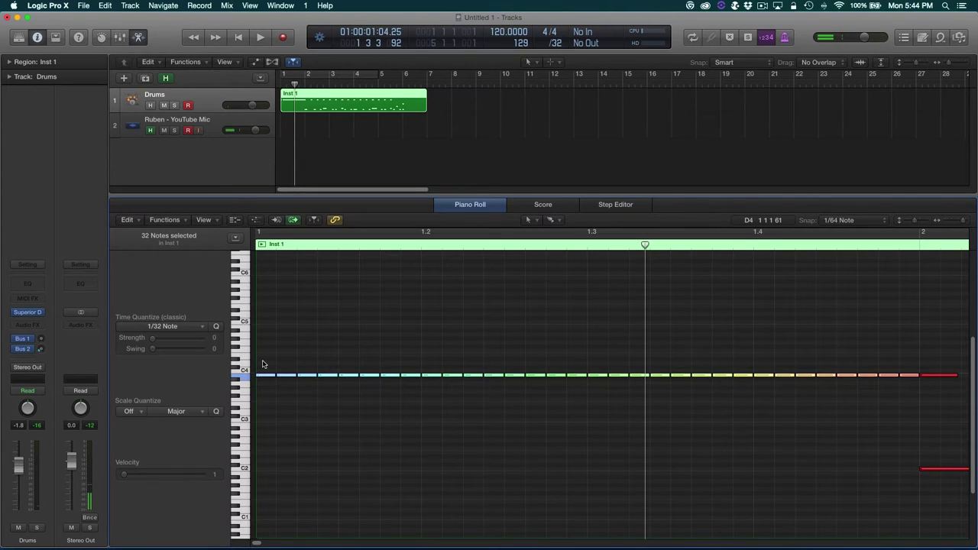
pyautogui.press('Return')
pyautogui.press('space')
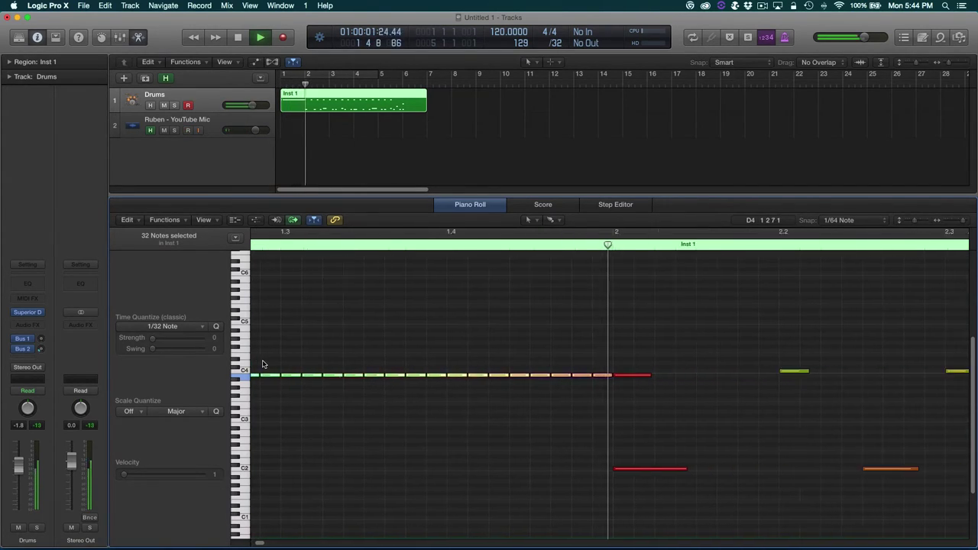
pyautogui.press('space')
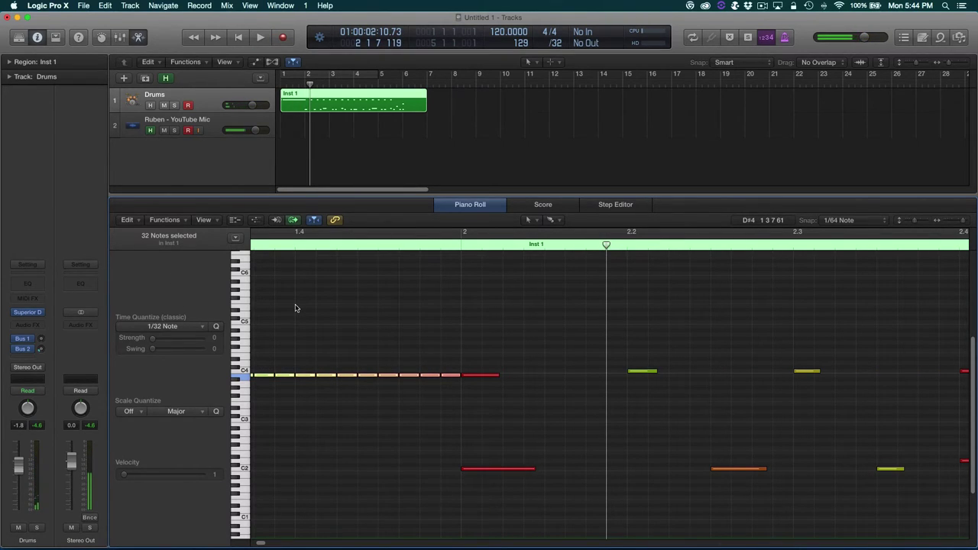
pyautogui.press('Return')
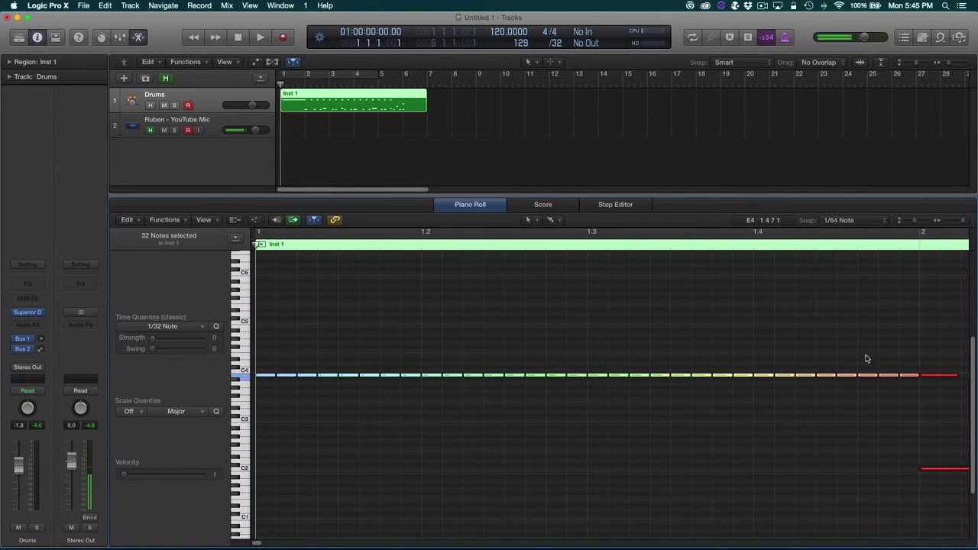
# - Shorten all the selected roll notes together to about half their length, keeping their start positions
pyautogui.click(271, 375)
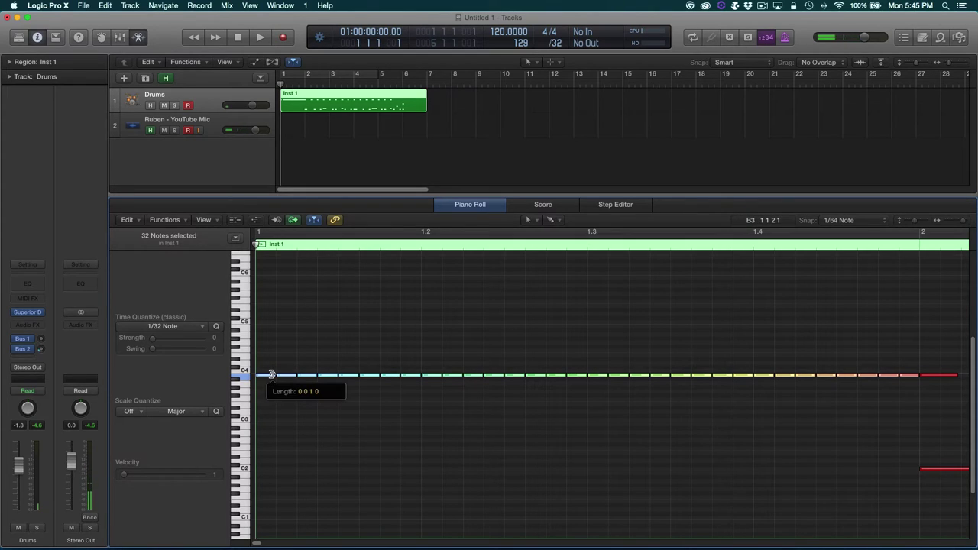
pyautogui.moveTo(271, 374); pyautogui.dragTo(260, 375)
pyautogui.press('space')
pyautogui.press('space')
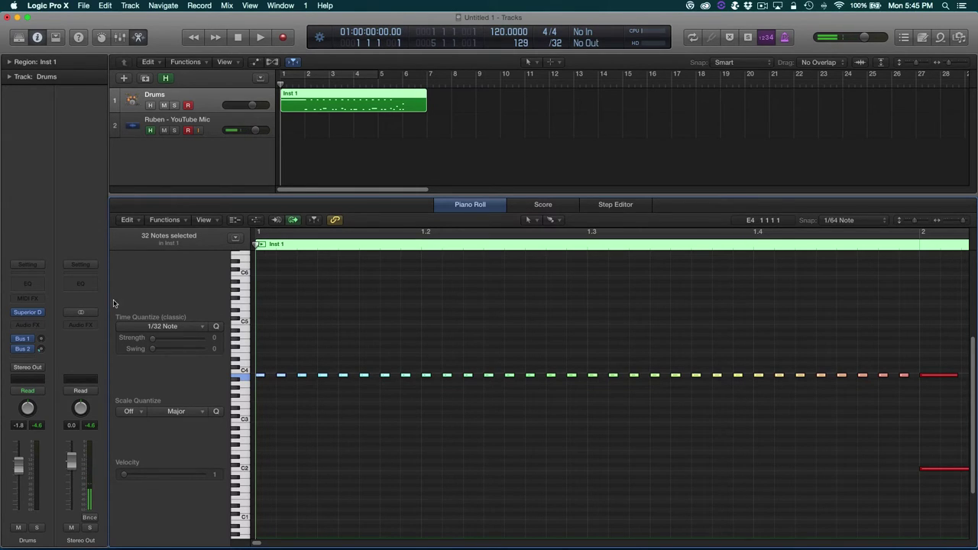
# - Open Superior Drummer's Construct page, view the Ride 3 cymbal's instrument and articulation settings, and close the window
pyautogui.click(29, 314)
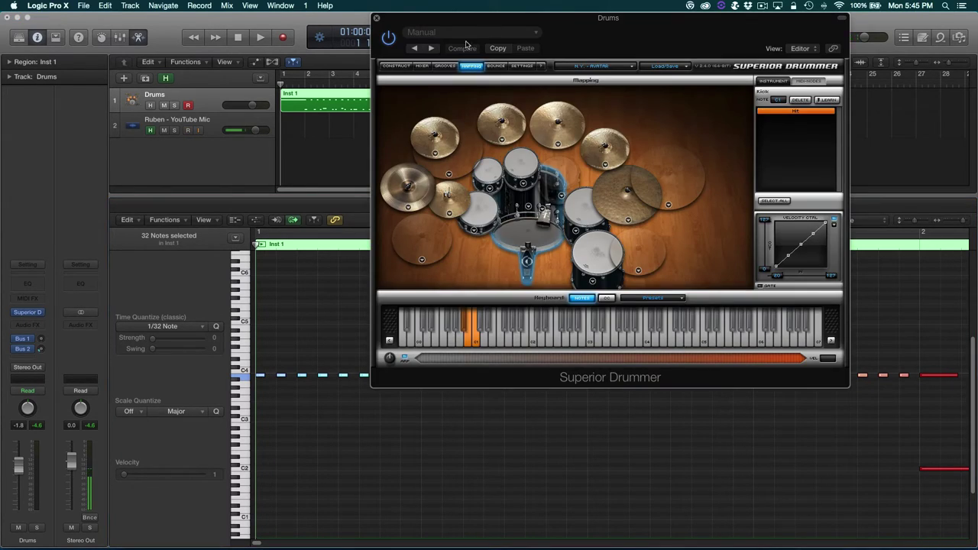
pyautogui.moveTo(555, 23); pyautogui.dragTo(422, 95)
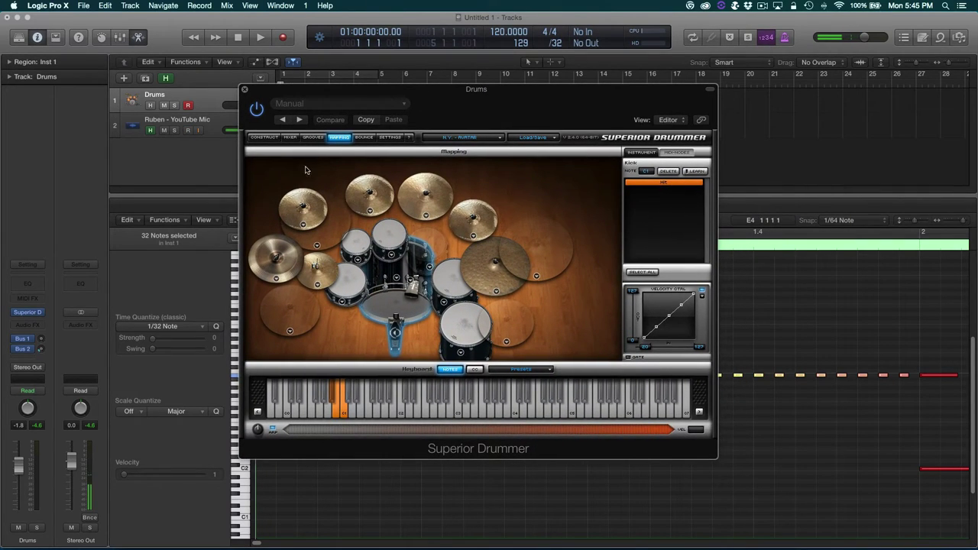
pyautogui.click(264, 137)
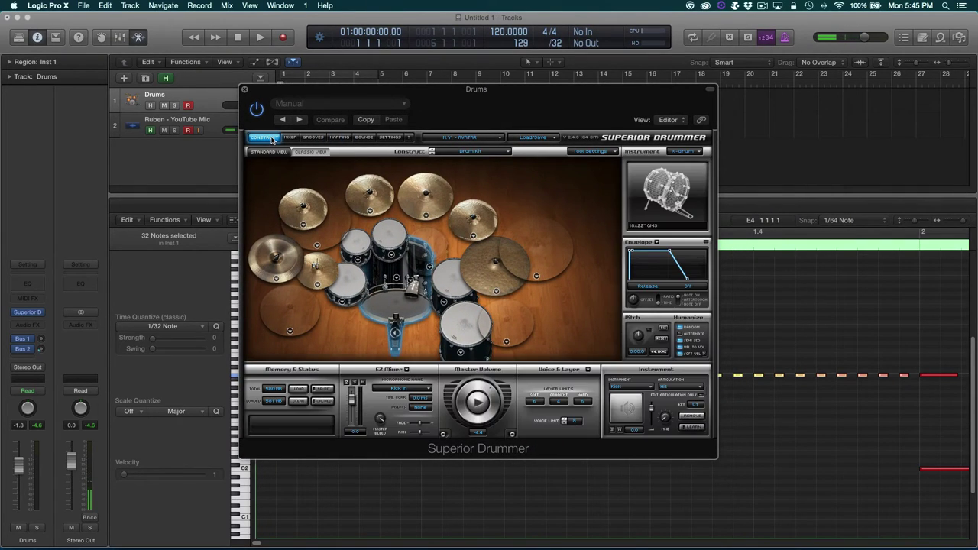
pyautogui.click(479, 280)
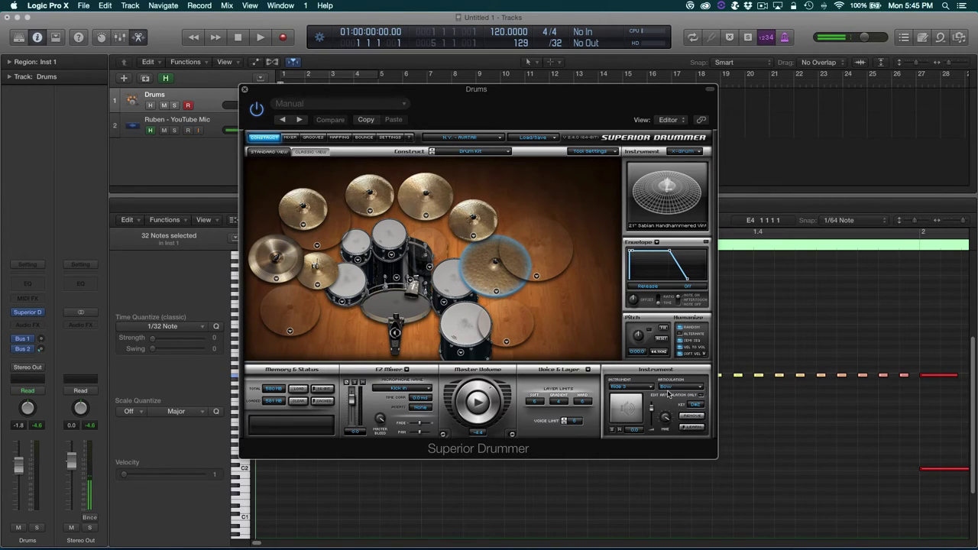
pyautogui.click(244, 89)
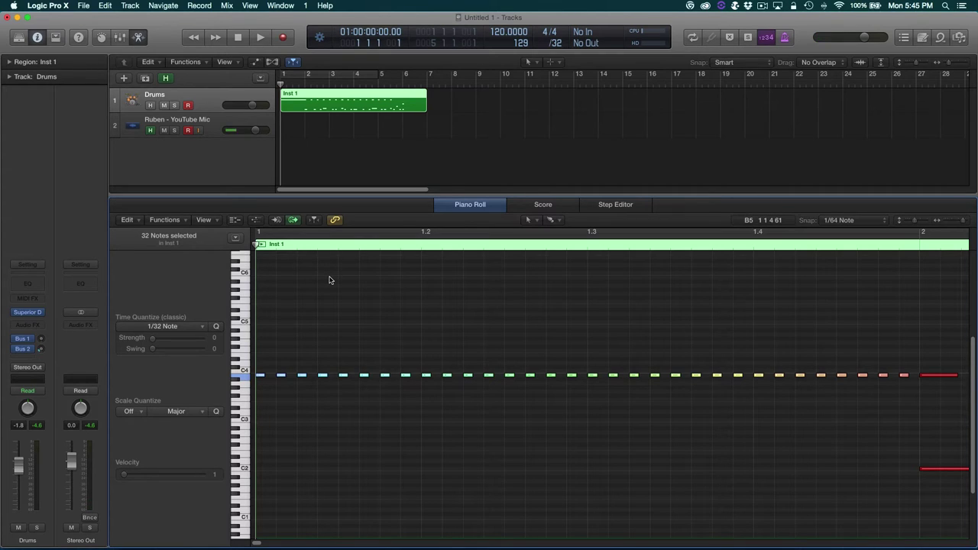
# - Play the cymbal roll and drum beat from the start into bar 6, stop it and return the playhead to the beginning
pyautogui.press('space')
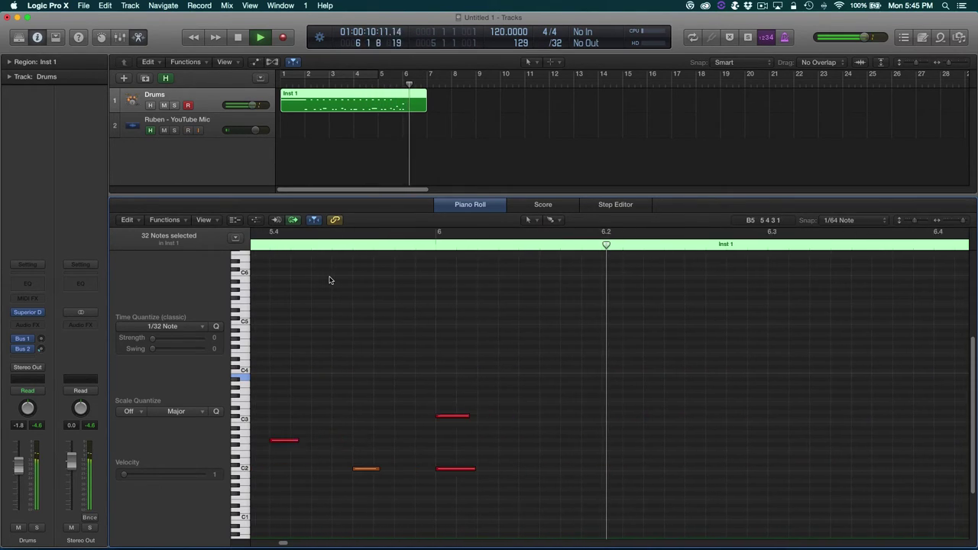
pyautogui.press('space')
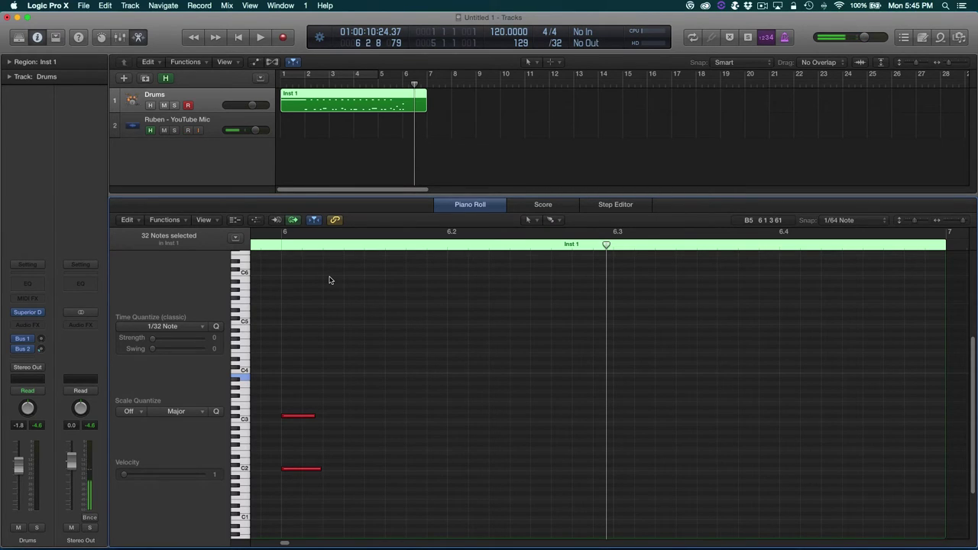
pyautogui.press('Return')
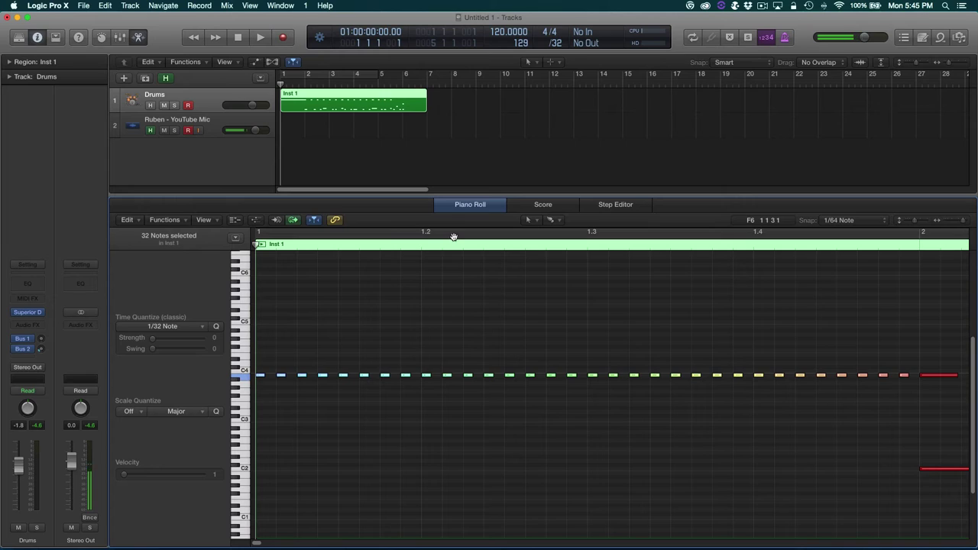
# - Open the Step Editor for the drum region and bring its All Velocities lane into view
pyautogui.click(611, 206)
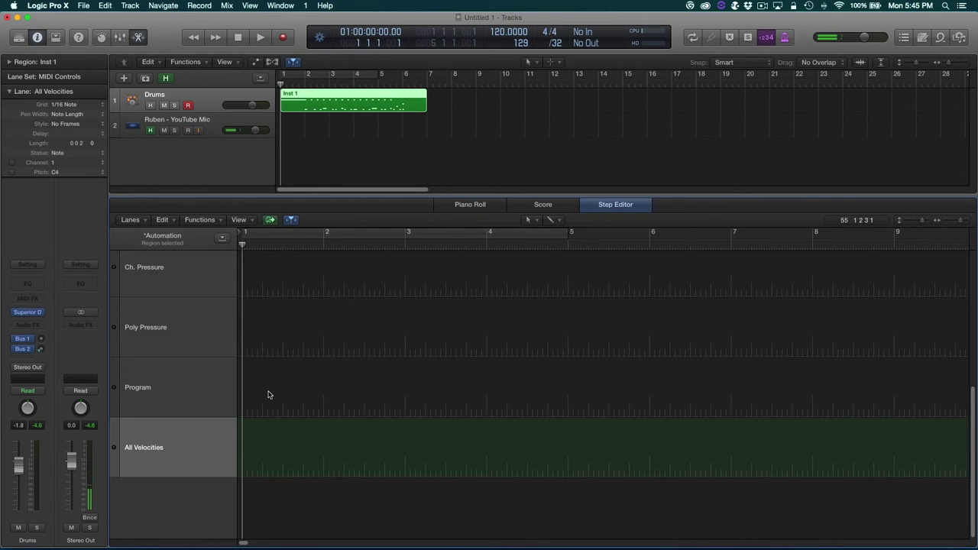
pyautogui.scroll(2, 269, 396)
pyautogui.scroll(5, 269, 395)
pyautogui.scroll(-6, 269, 396)
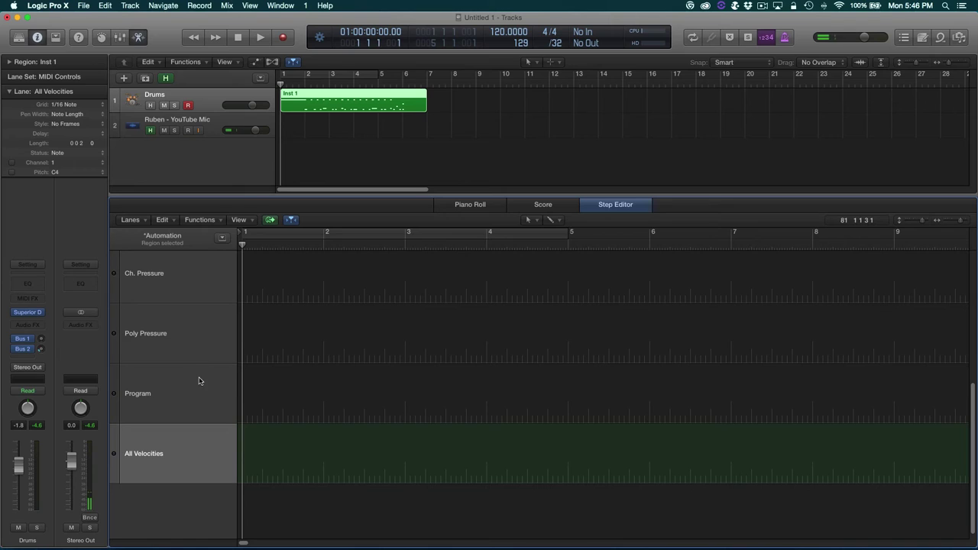
pyautogui.scroll(6, 202, 380)
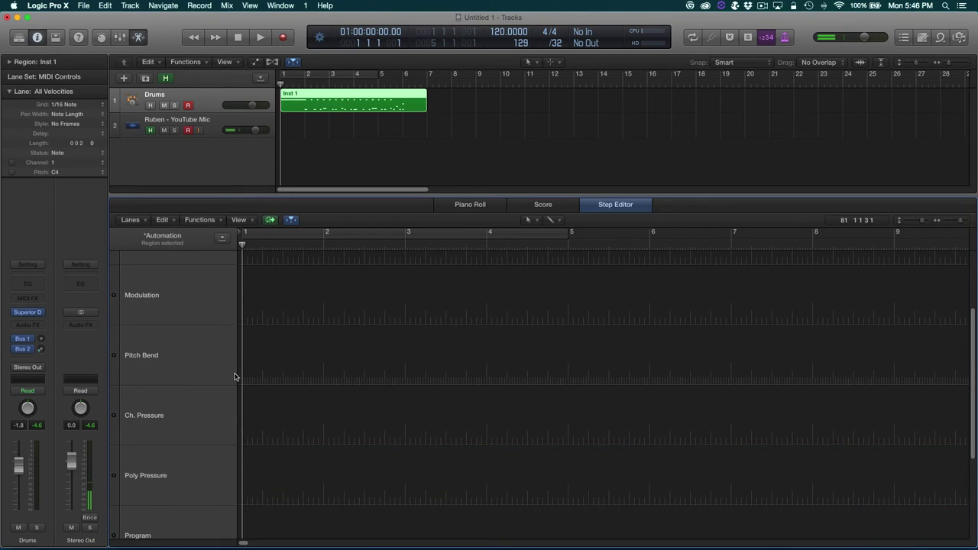
pyautogui.click(345, 108)
pyautogui.scroll(-5, 348, 336)
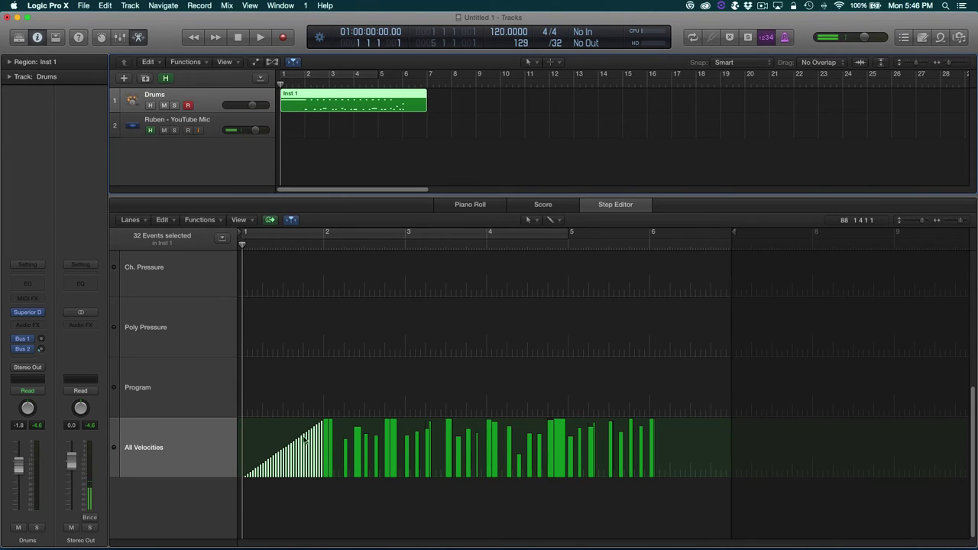
# - Draw an uneven rising velocity ramp freehand with the Pencil Tool across the roll notes in bar 1 of the All Velocities lane
pyautogui.click(548, 221)
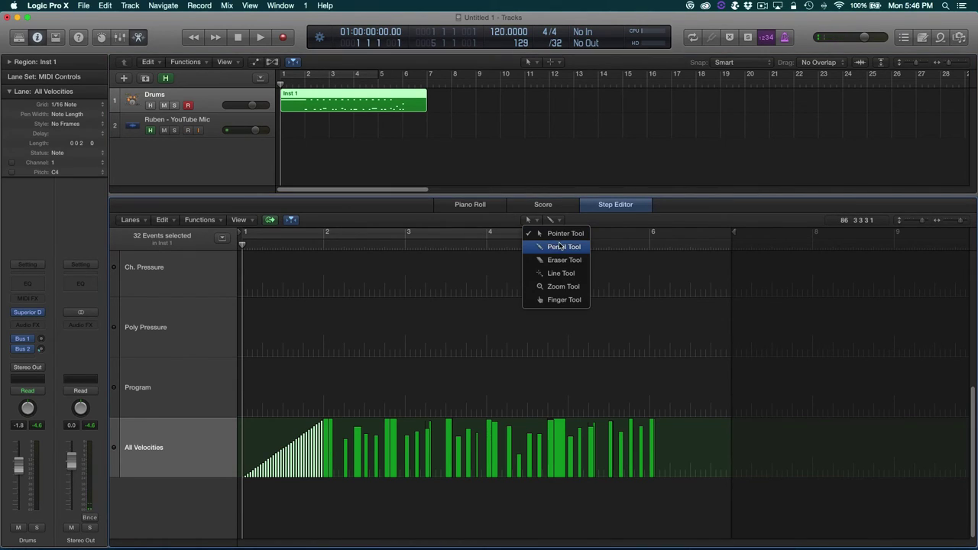
pyautogui.click(561, 248)
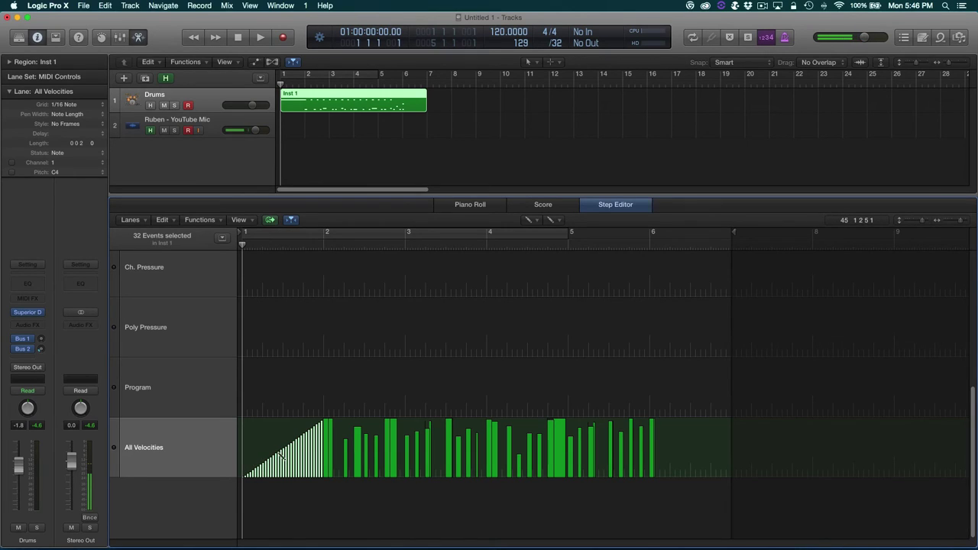
pyautogui.moveTo(252, 475)
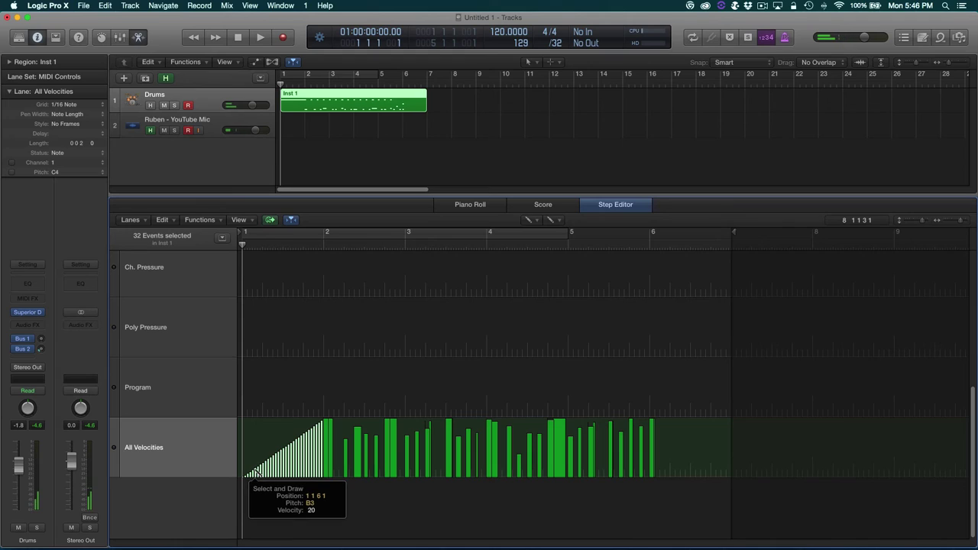
pyautogui.moveTo(254, 472)
pyautogui.mouseDown()
pyautogui.moveTo(258, 463)
pyautogui.moveTo(264, 493)
pyautogui.moveTo(254, 470)
pyautogui.moveTo(321, 421)
pyautogui.mouseUp()
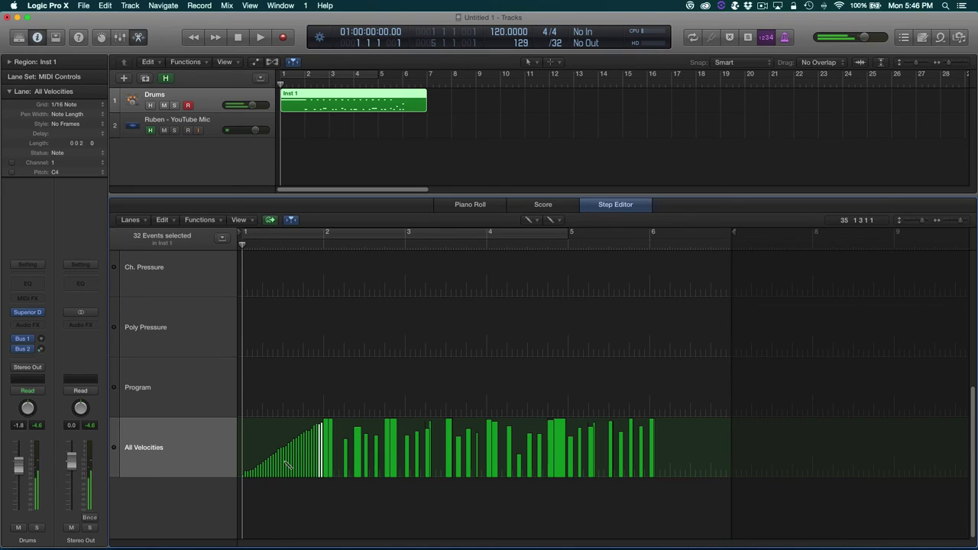
# - Play the redrawn roll from the start into bar 2, then replay it from the beginning into bar 4 and stop
pyautogui.press('Return')
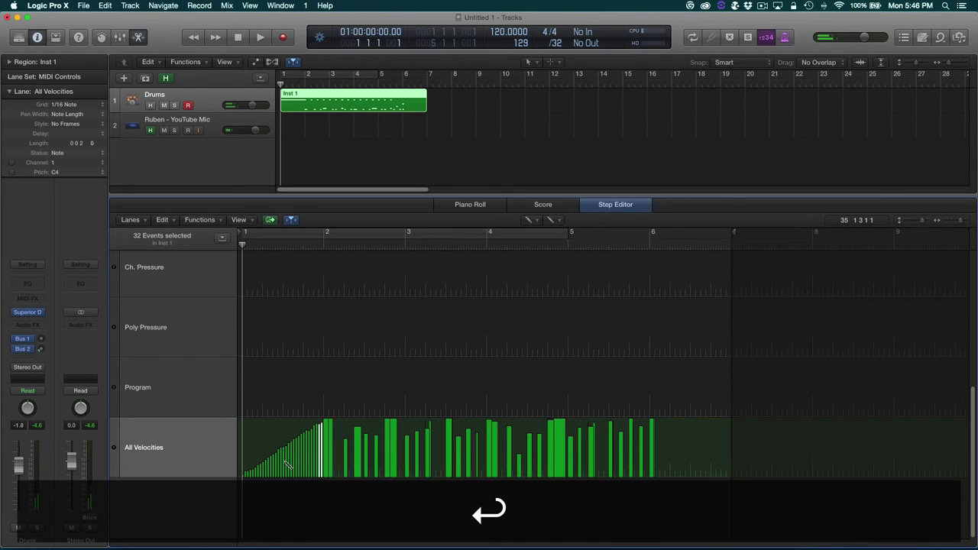
pyautogui.press('space')
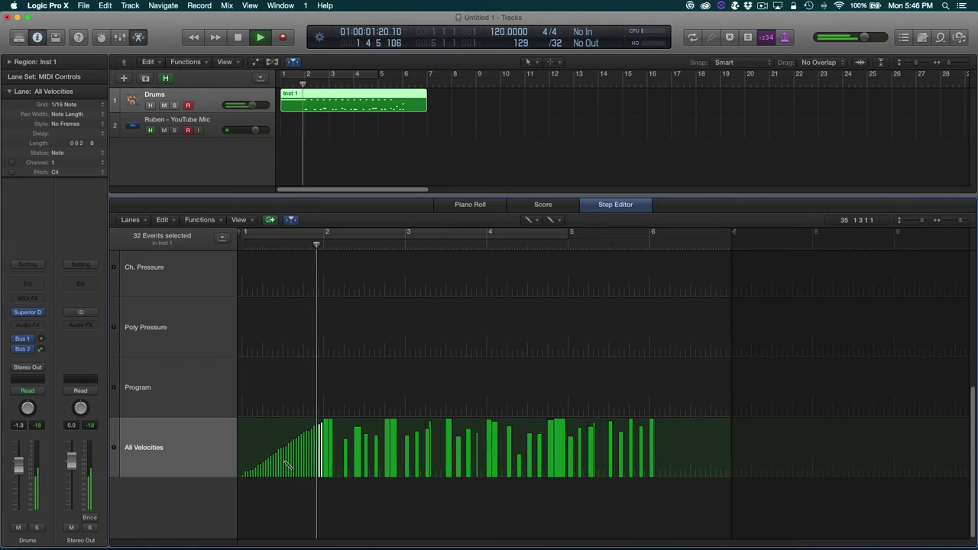
pyautogui.press('space')
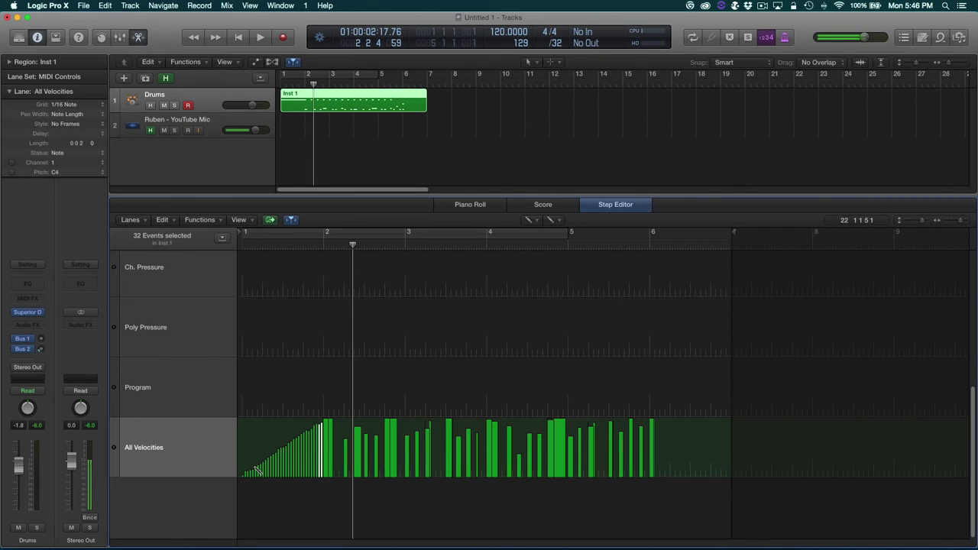
pyautogui.press('Return')
pyautogui.press('space')
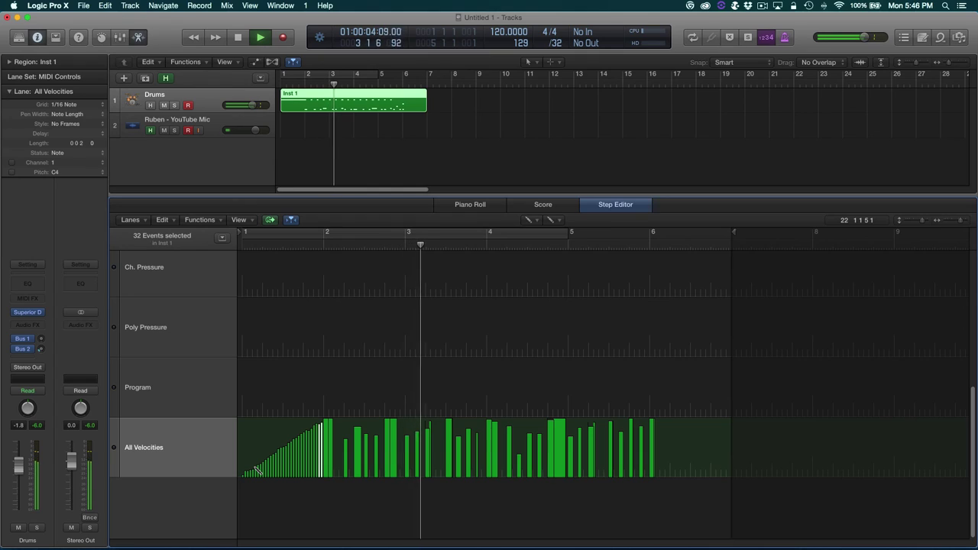
pyautogui.press('space')
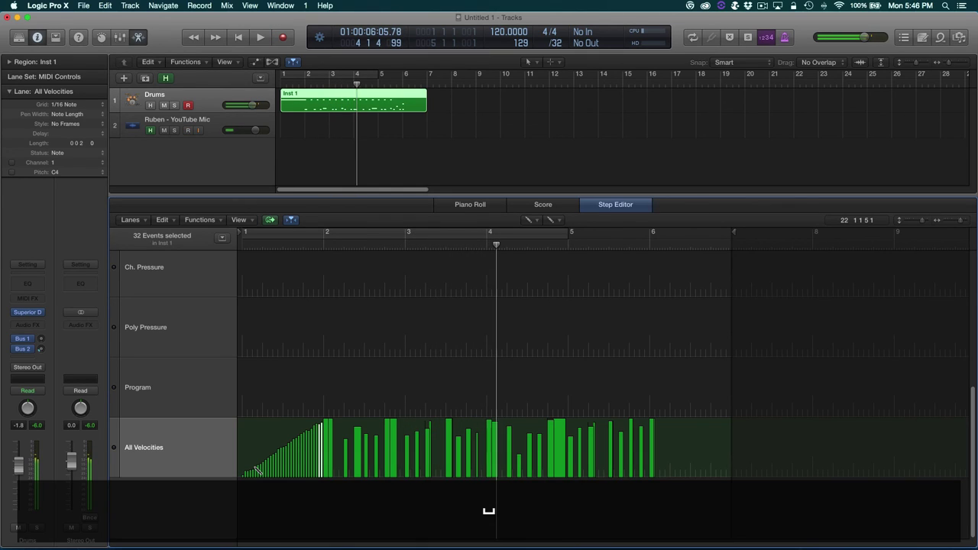